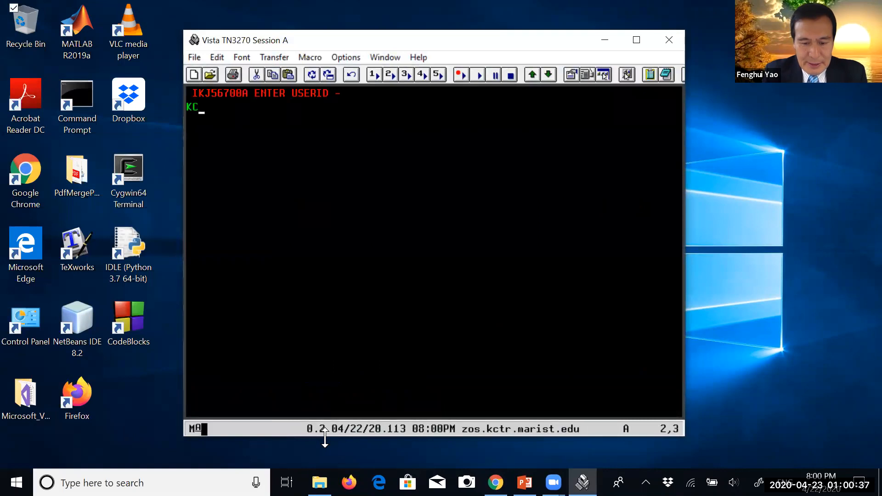
Log on to TSO with the user ID and account password, and proceed to the ISPF Primary Option Menu
key("Return")
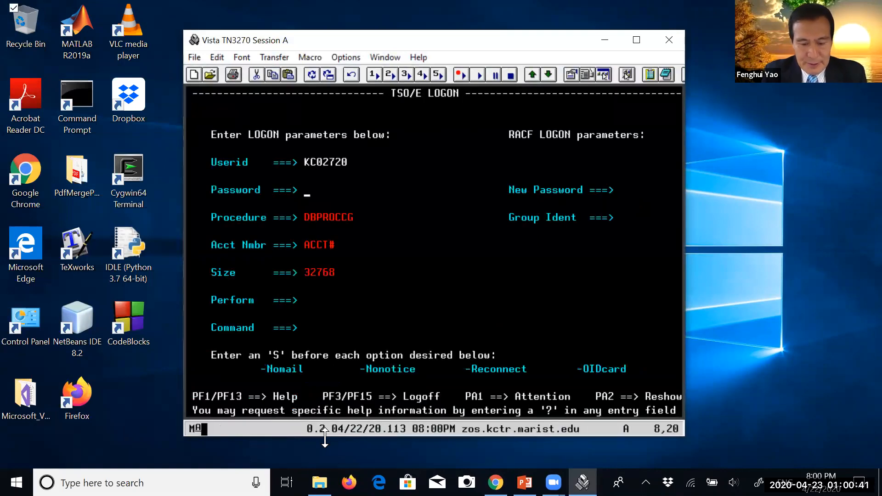
type("******")
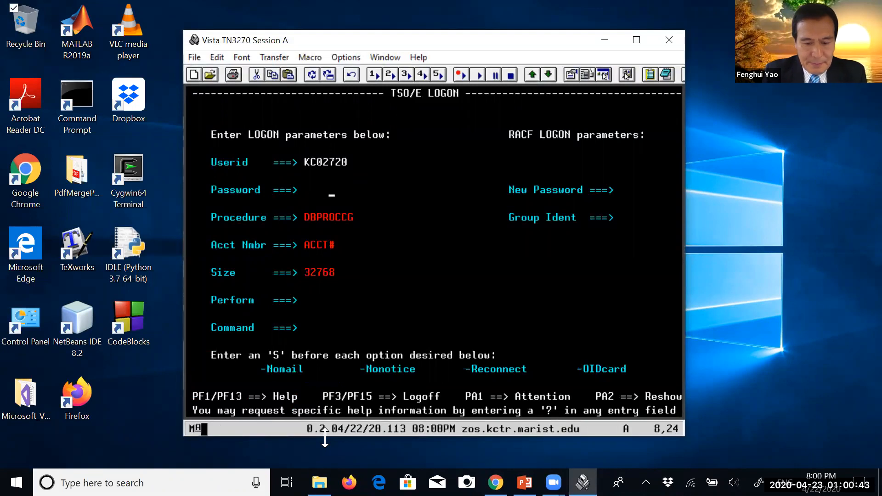
type("*")
key("Return")
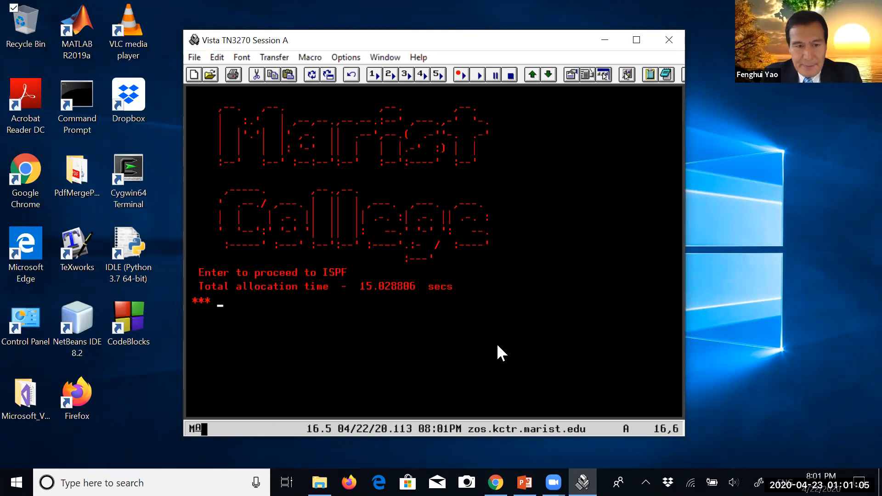
key("Return")
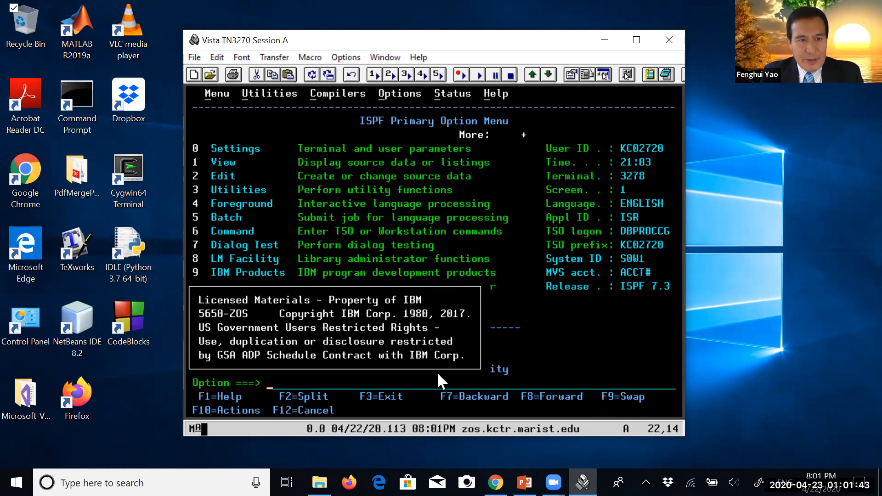
Open the Data Set Utility using Utilities option 3 and Data Set option 2
type("3")
key("Return")
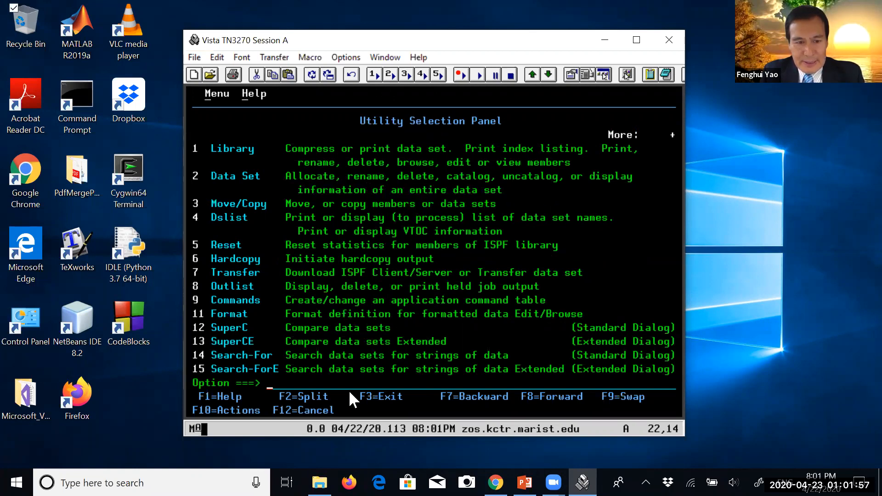
type("2")
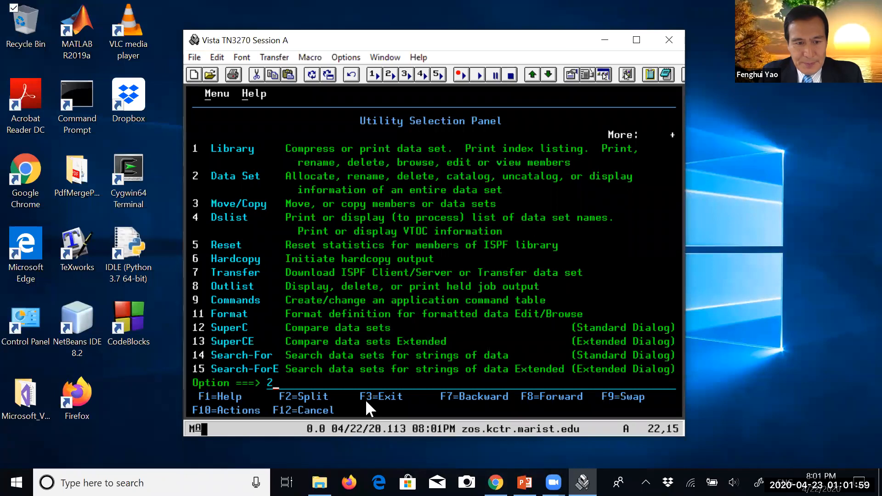
key("Return")
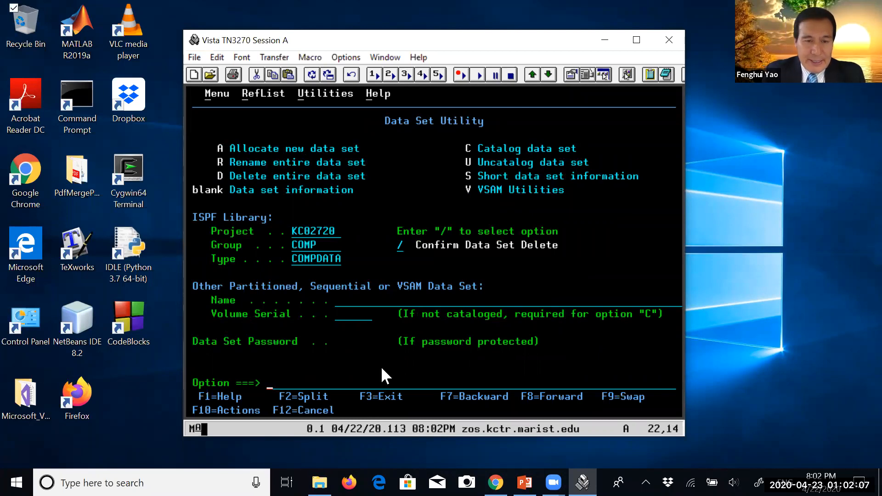
Change the ISPF library type to TESTDS, keeping the existing project and the group COMP
left_click(293, 260)
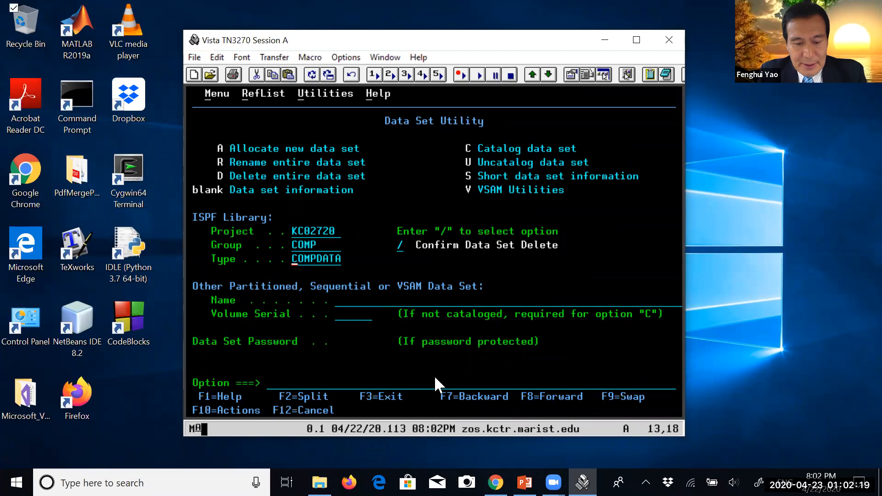
type("TEST")
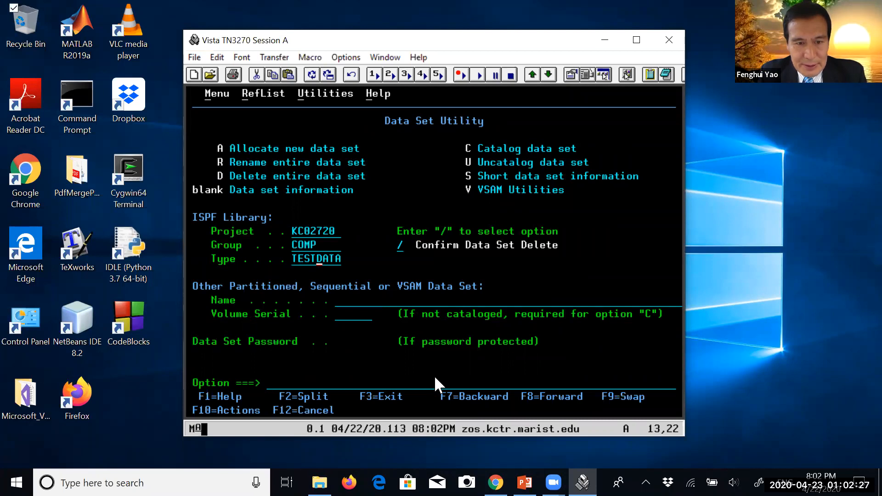
type("DS")
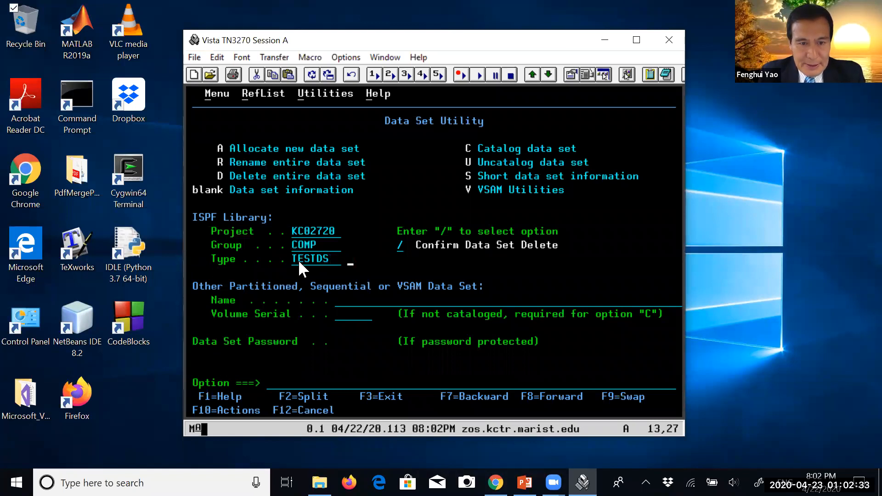
Examine the project, group and type values that together form the new data set's name
left_click_drag(290, 228, 337, 258)
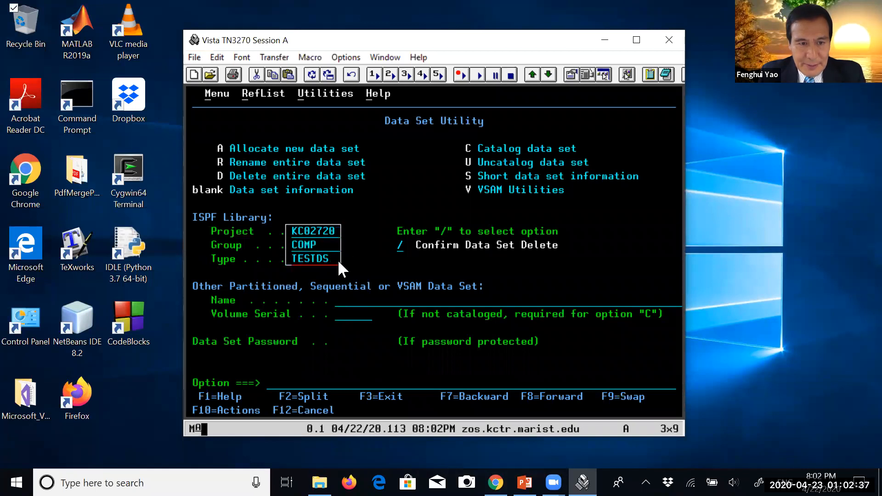
left_click(293, 233)
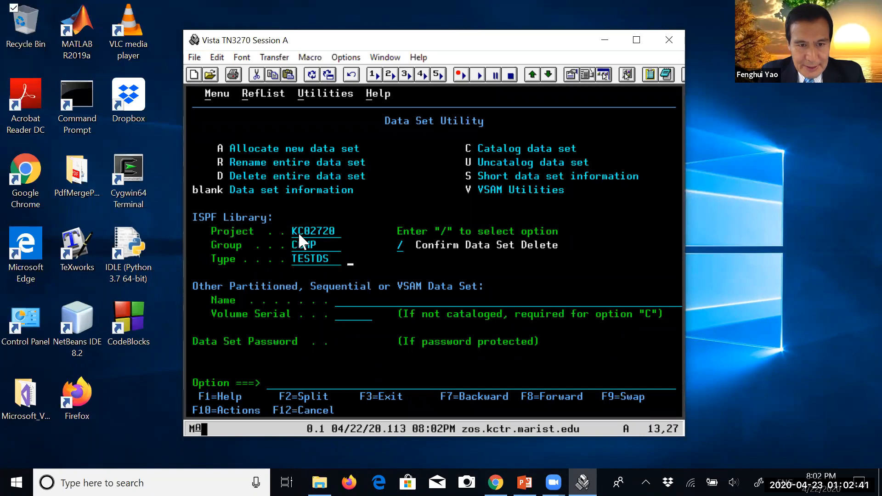
left_click(293, 232)
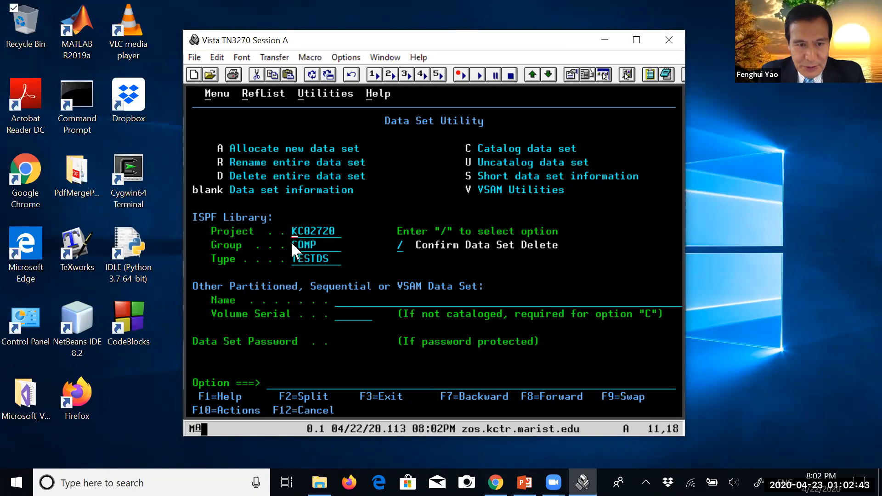
left_click_drag(293, 241, 337, 244)
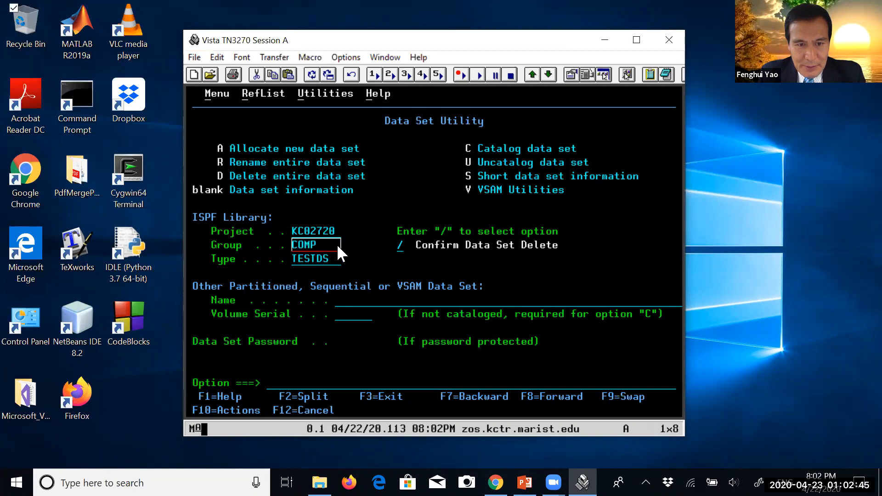
left_click(294, 256)
left_click_drag(302, 260, 337, 258)
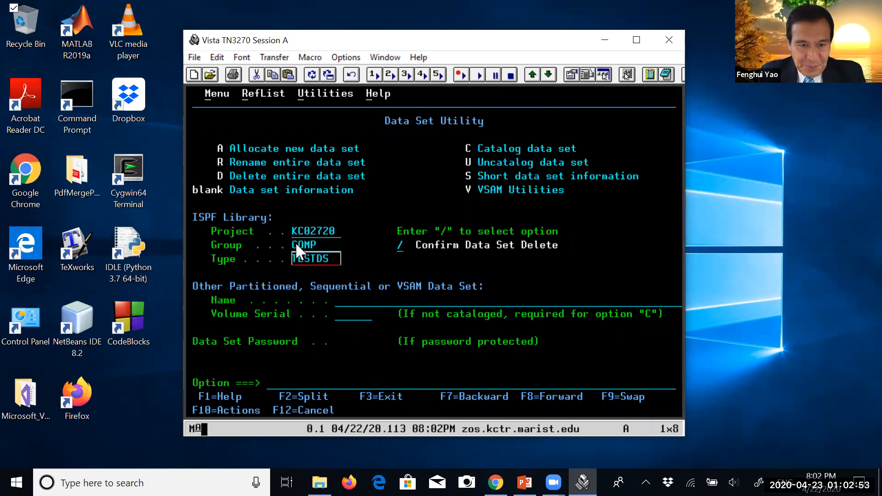
left_click_drag(290, 242, 335, 244)
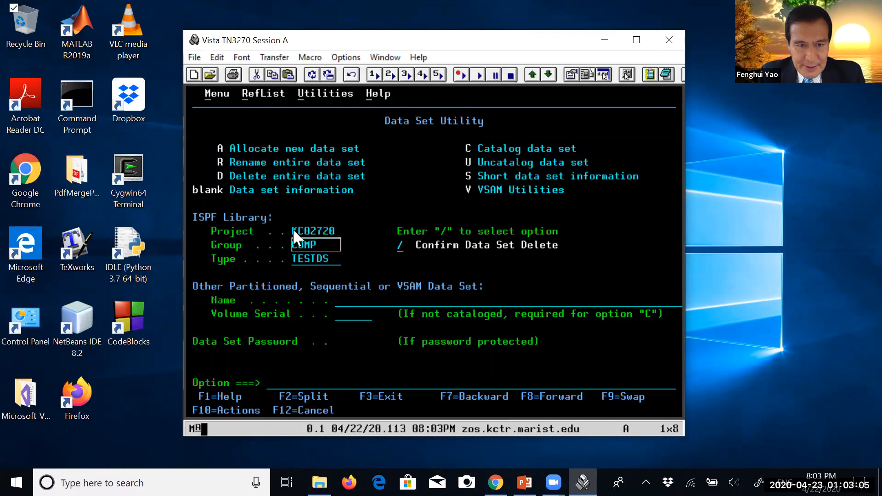
left_click_drag(291, 227, 308, 246)
left_click(294, 230)
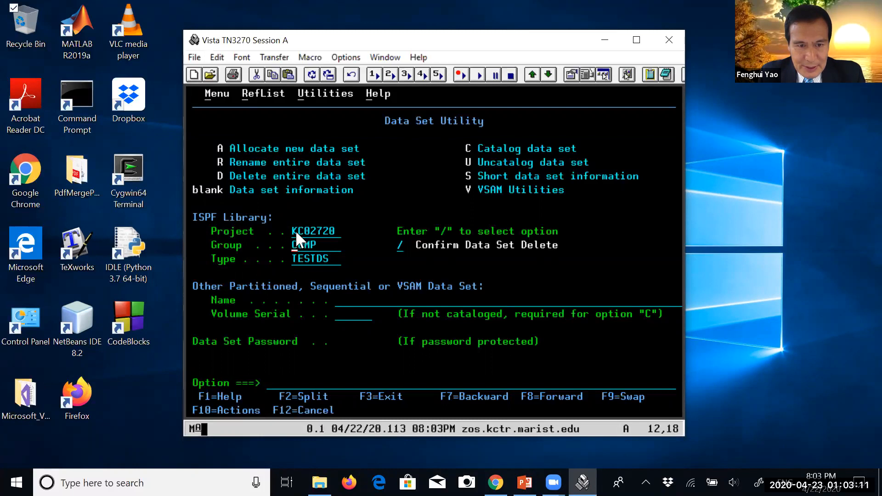
left_click_drag(296, 232, 333, 258)
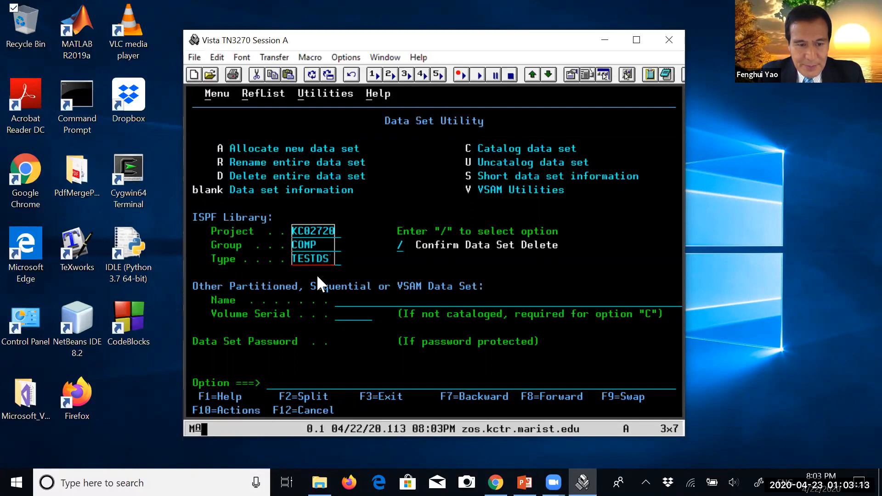
Start allocating the new data set with option A of the Data Set Utility
left_click(284, 386)
left_click_drag(217, 142, 357, 150)
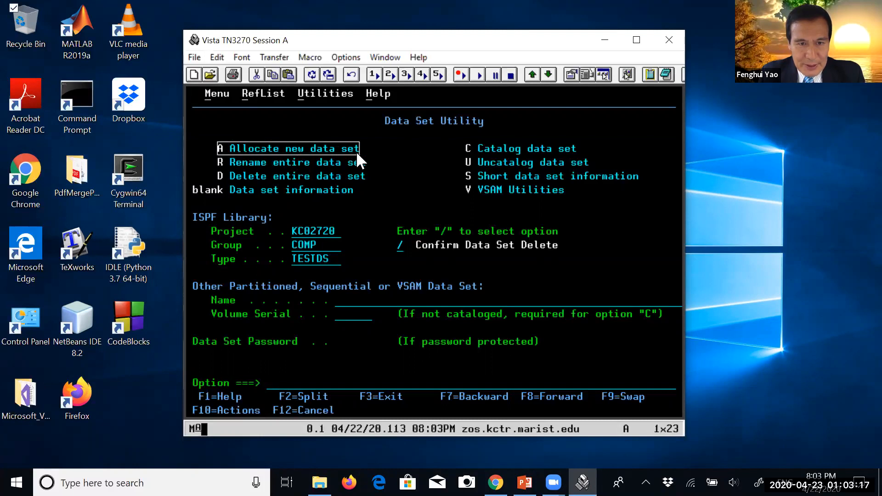
left_click(275, 385)
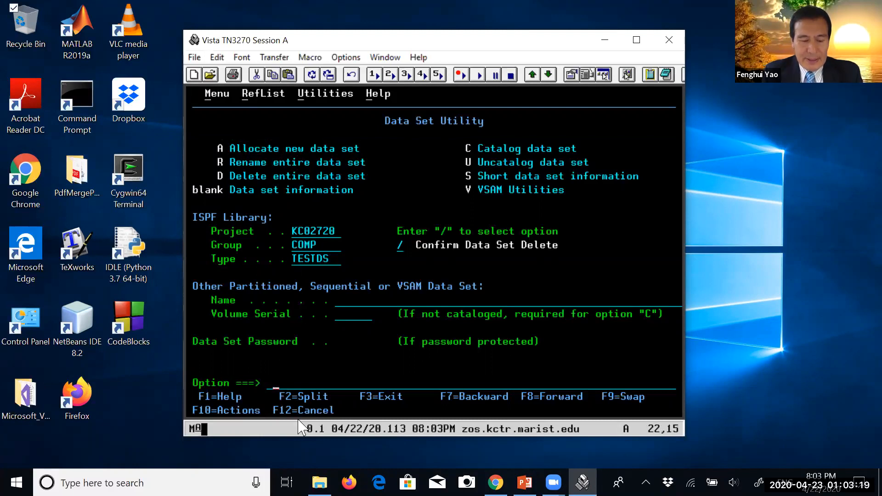
type("A")
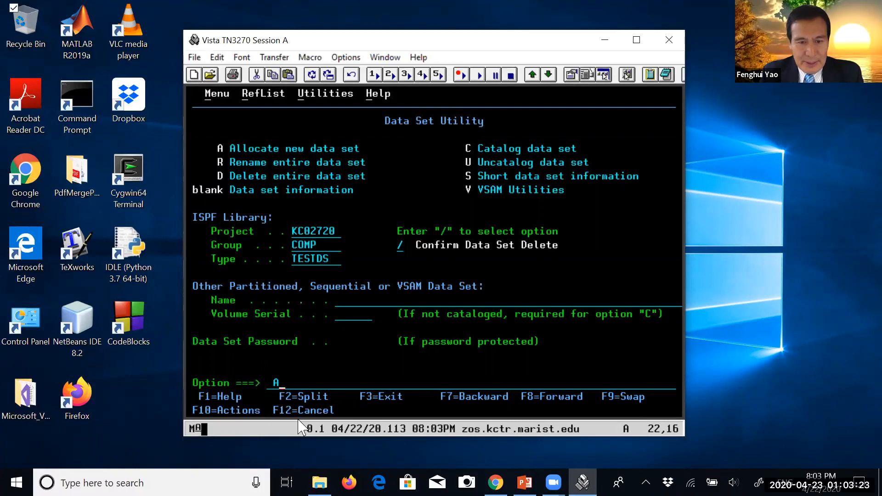
key("Return")
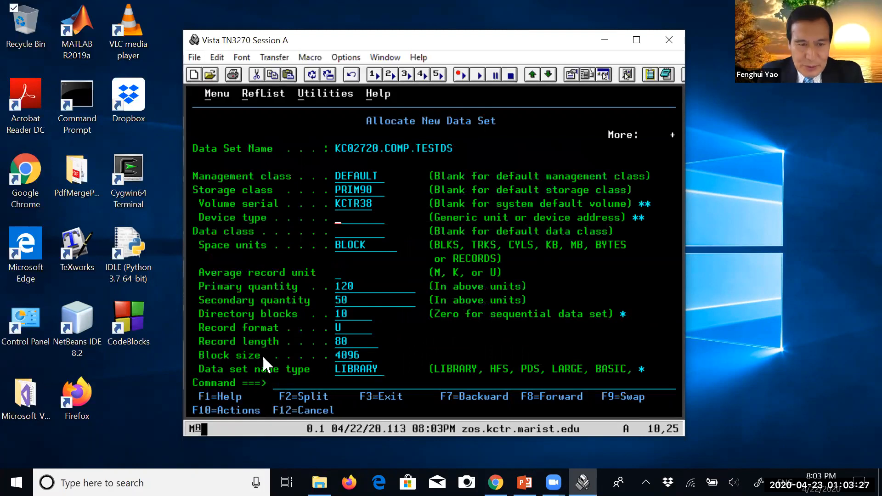
Set the new data set's space units to TRKS
left_click_drag(330, 239, 393, 366)
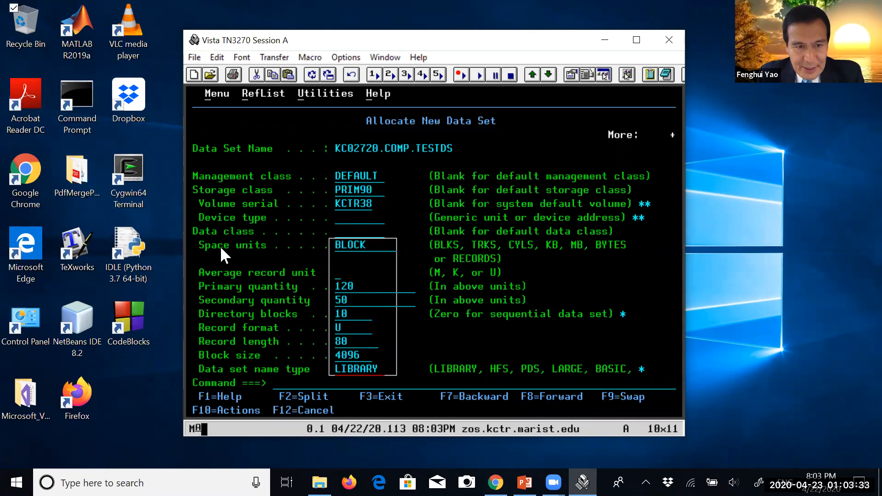
left_click(344, 241)
left_click(337, 248)
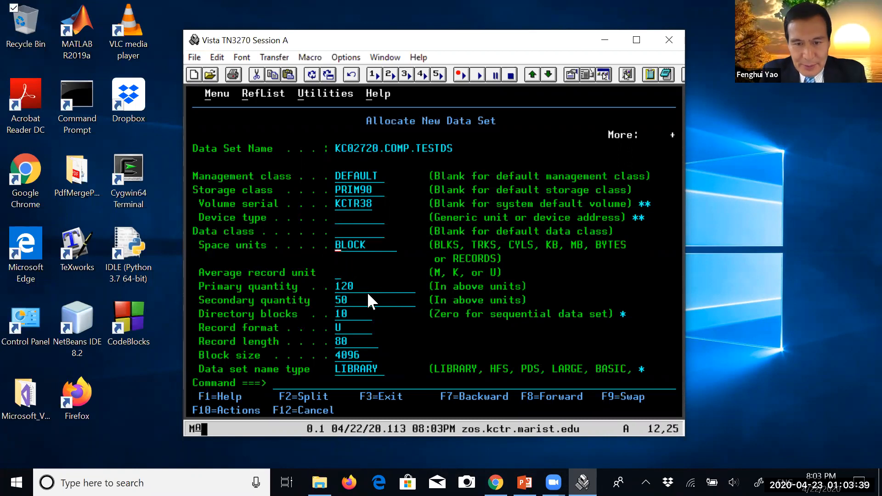
type("TRK")
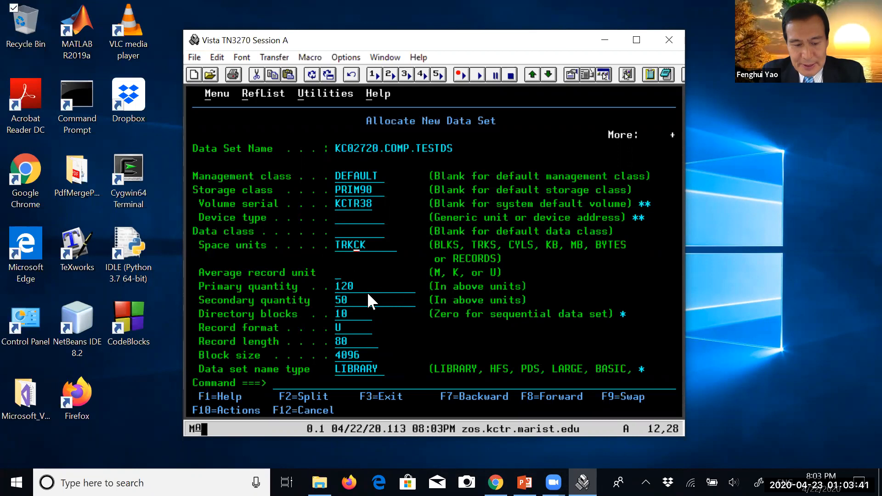
type("S")
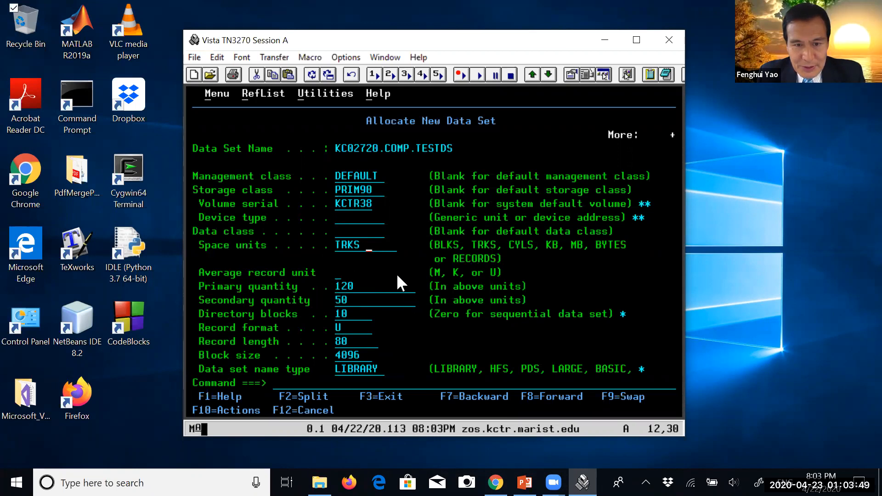
Set the data set's primary quantity to 5 and its secondary quantity to 10
left_click(338, 286)
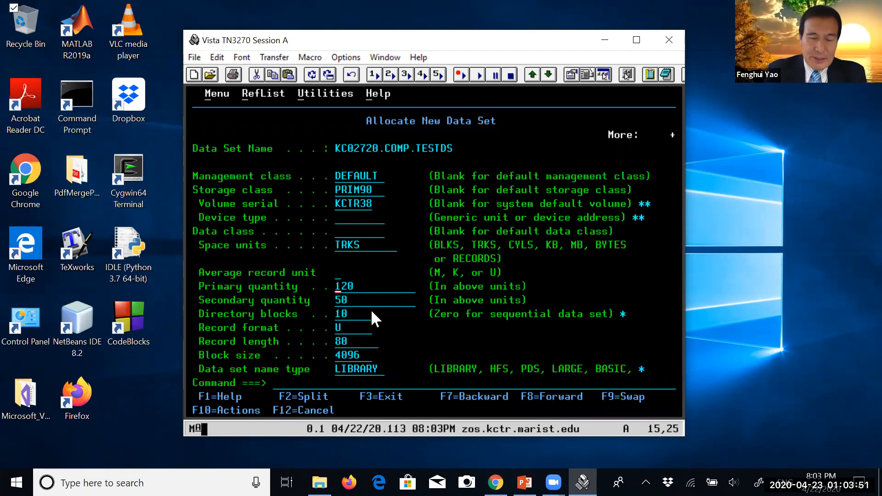
type("5")
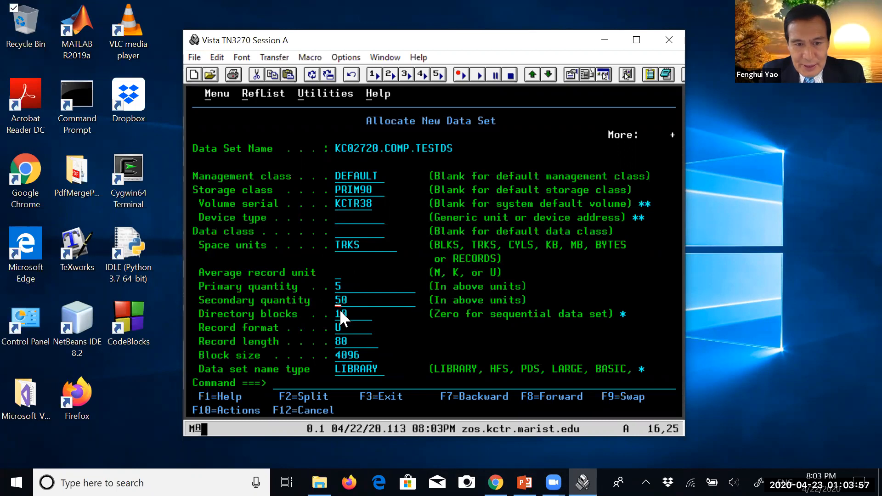
key("Right")
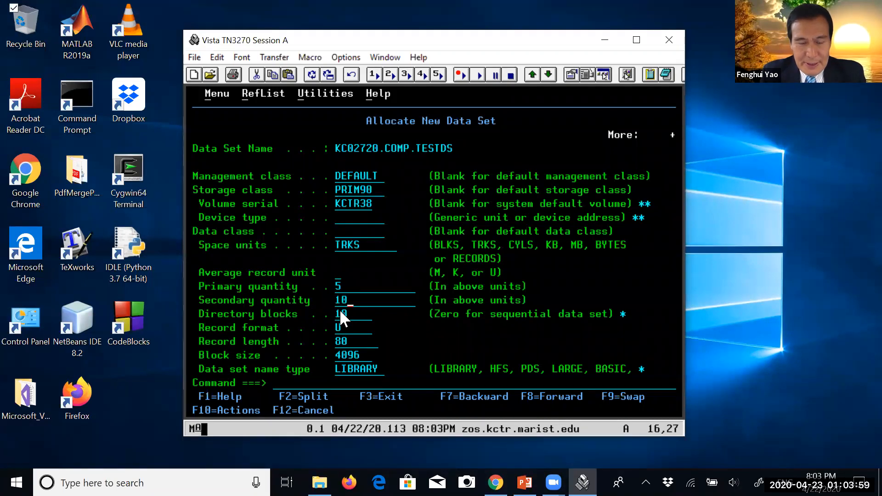
left_click(340, 286)
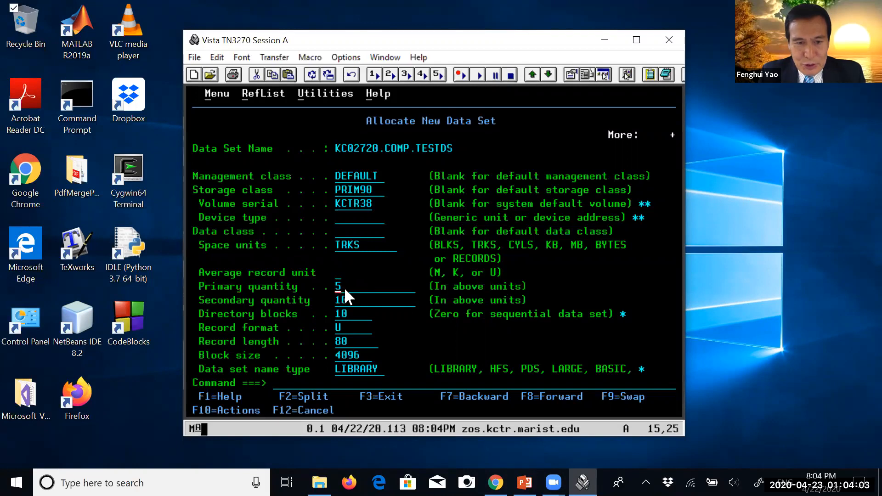
Set the directory blocks to 0 so that the data set is allocated as sequential
left_click(338, 313)
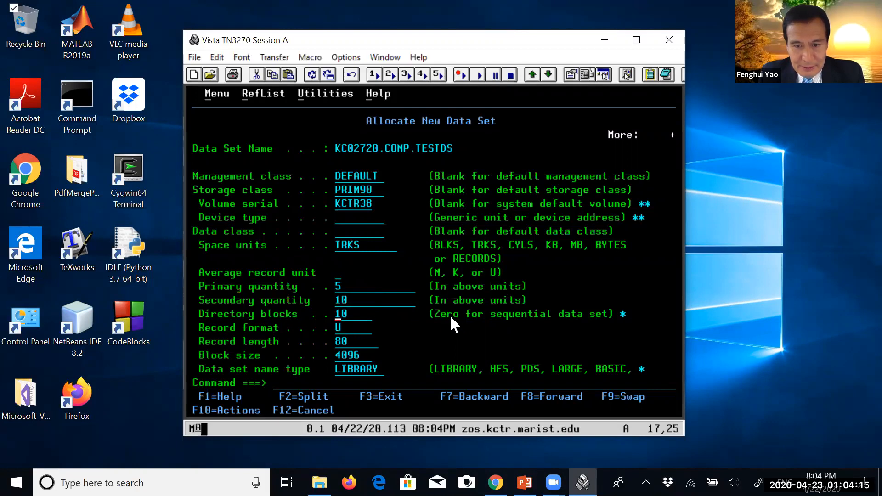
left_click_drag(492, 315, 602, 313)
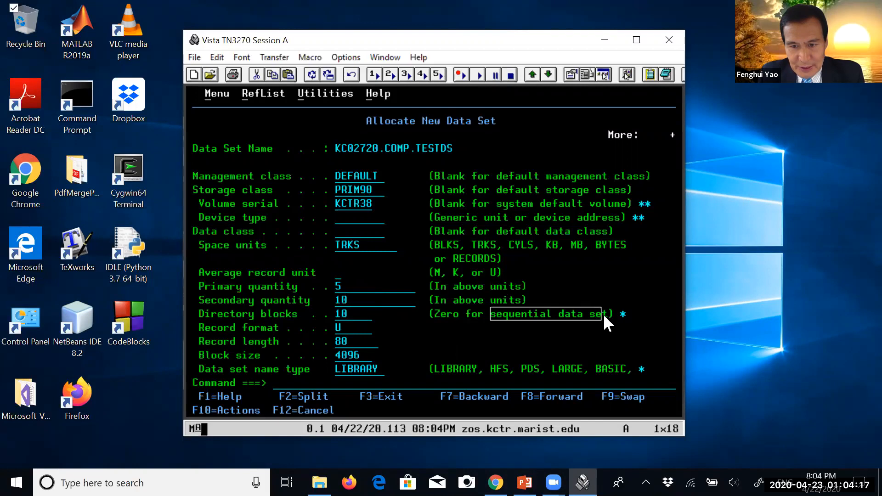
left_click(340, 315)
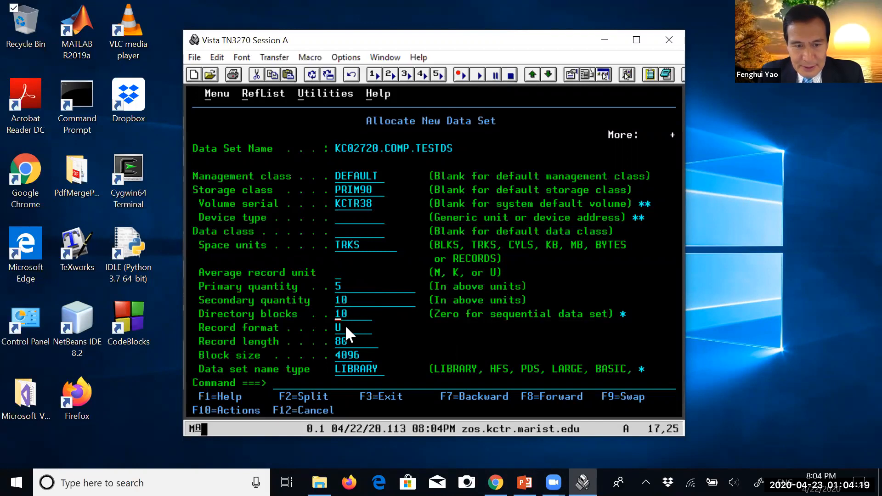
type("0")
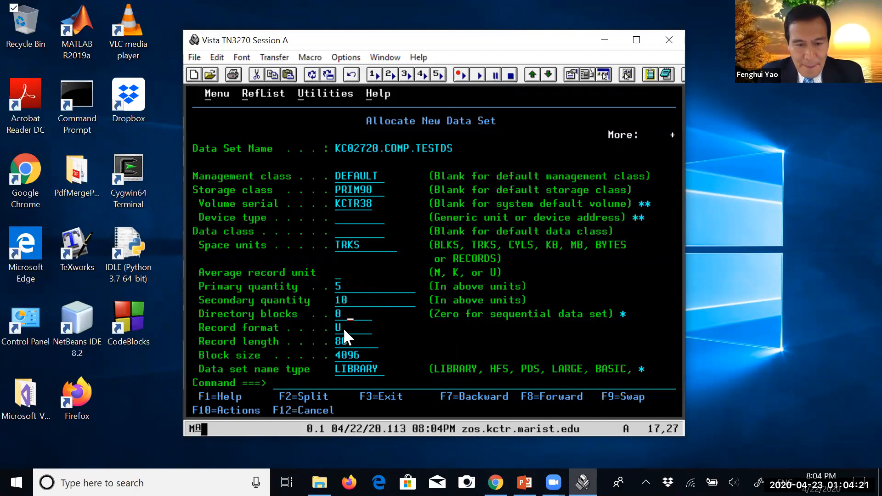
Set the new data set's record format to FB and its block size to 800
left_click(337, 329)
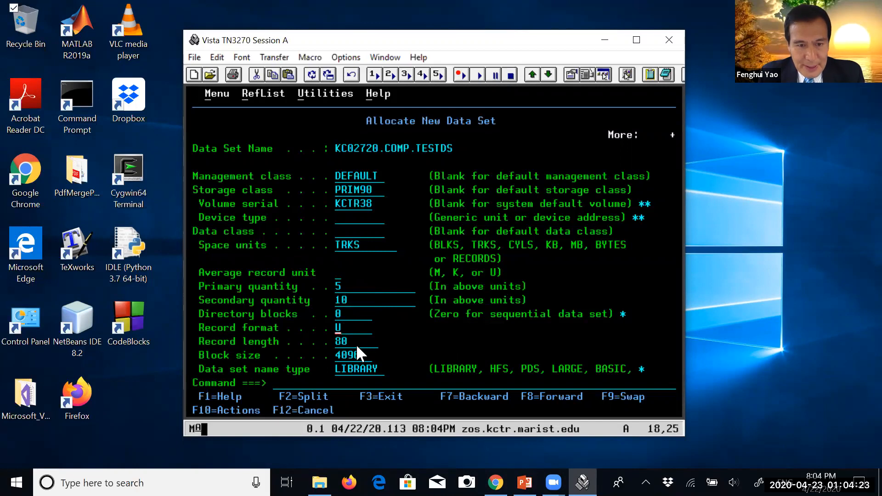
type("FB")
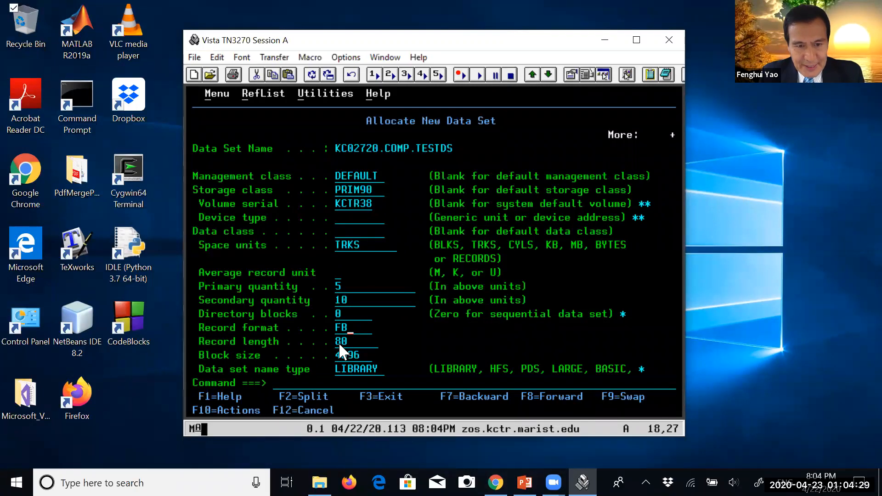
left_click(336, 357)
type("800")
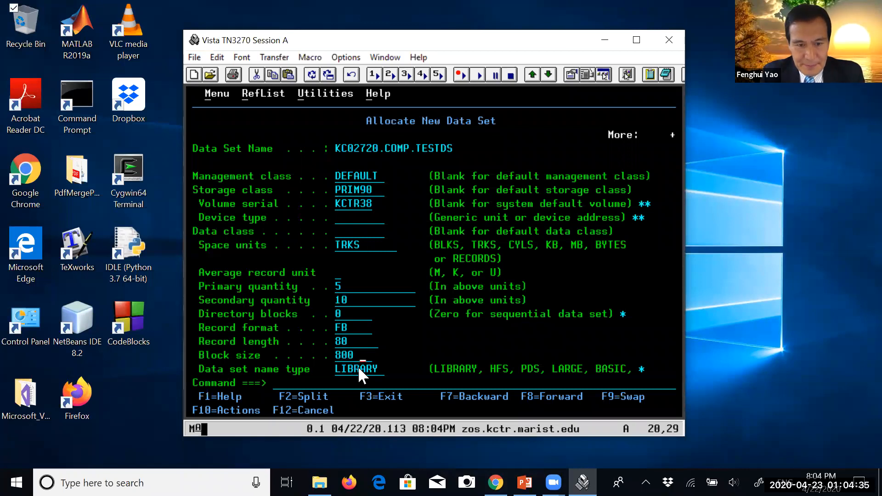
Clear the data set name type and try to allocate the data set
left_click(340, 370)
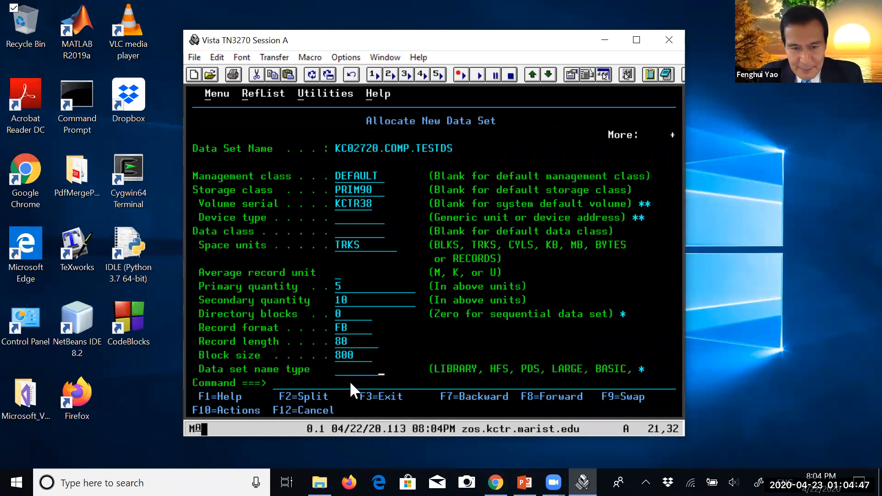
left_click_drag(337, 247, 382, 356)
left_click(300, 387)
key("Return")
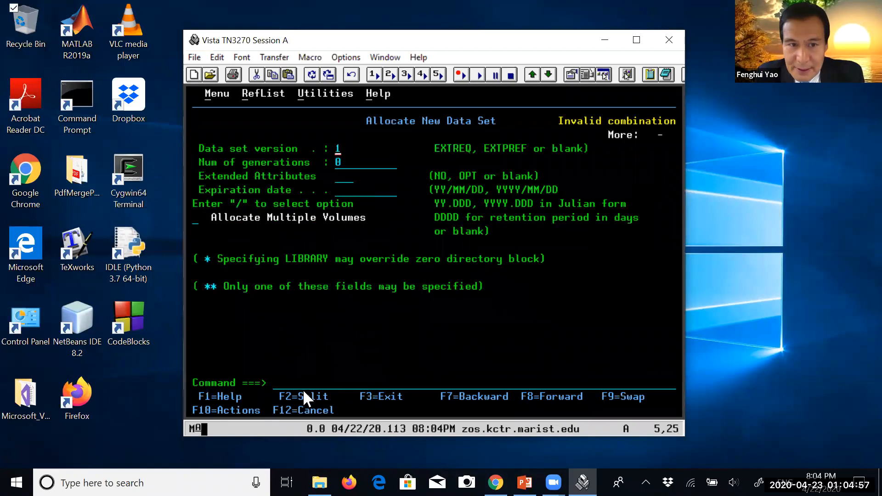
key("Return")
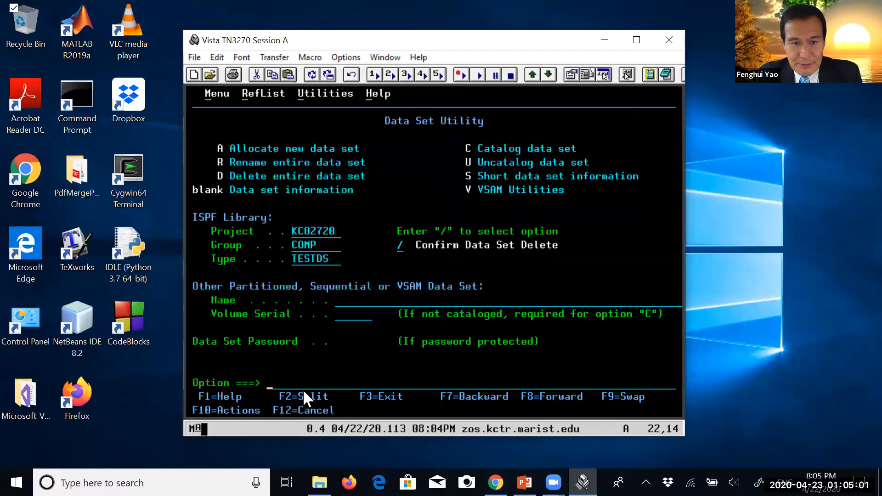
Start the allocation of COMP.TESTDS again with option A of the Data Set Utility
left_click(306, 257)
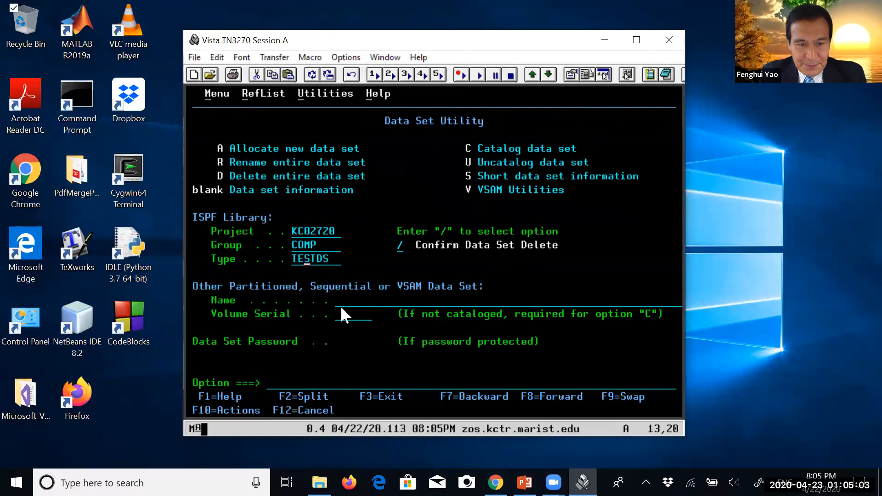
left_click(319, 390)
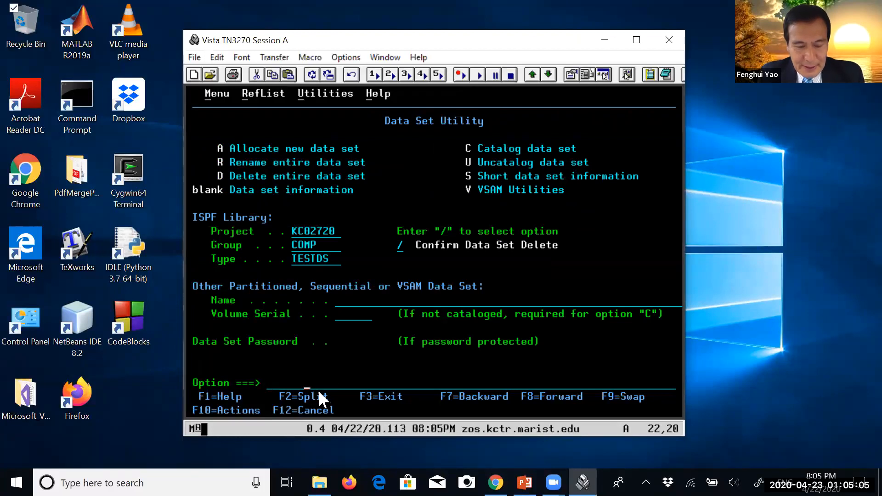
type("A")
key("Return")
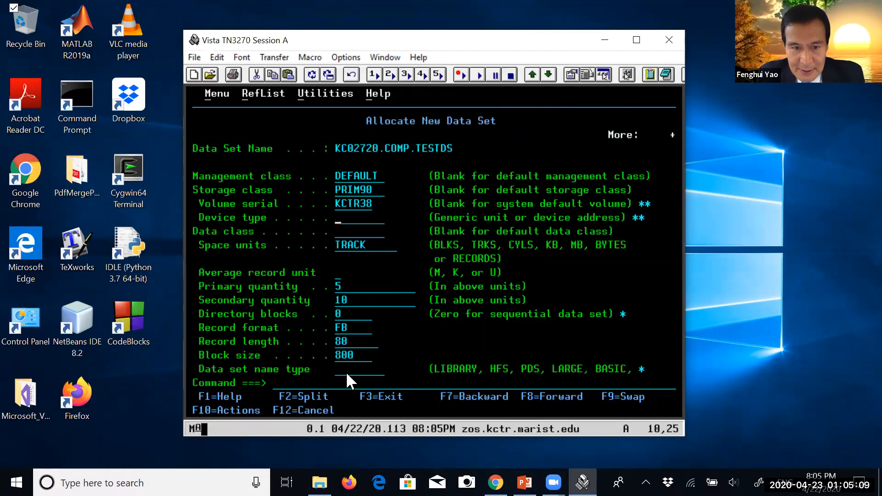
Set the space units to TRKS in the reopened allocation panel
left_click(343, 247)
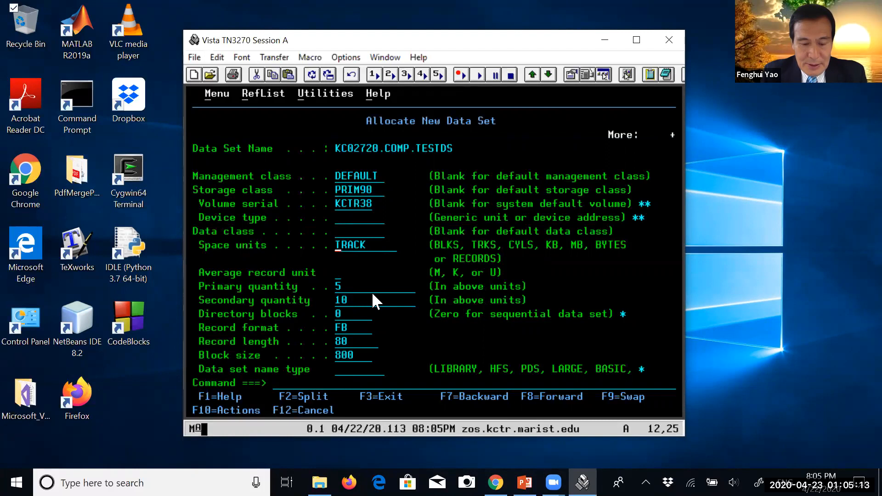
type("RKS")
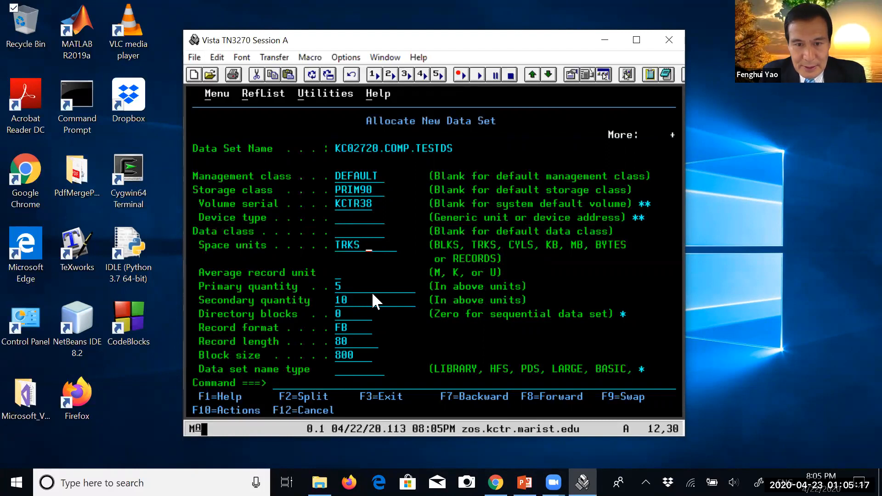
key("Left")
key("Left")
key("Left")
key("Left")
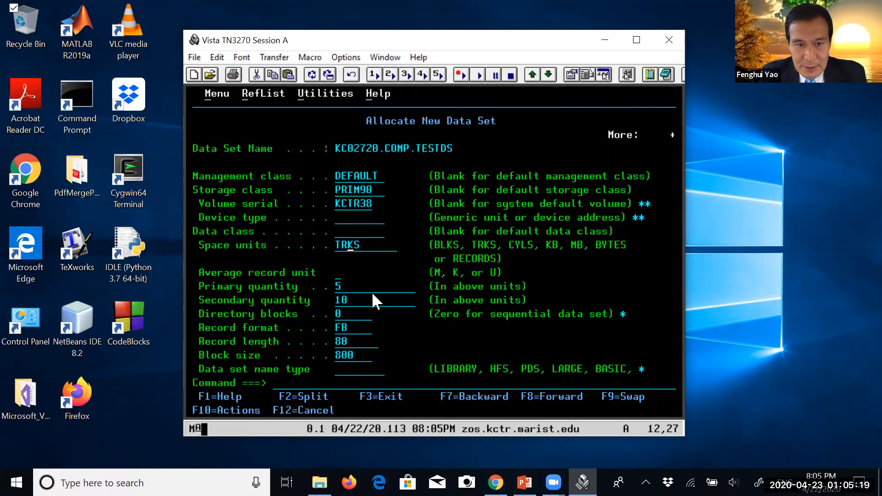
Review the remaining allocation values, leave the data set name type blank, and allocate COMP.TESTDS
left_click(340, 288)
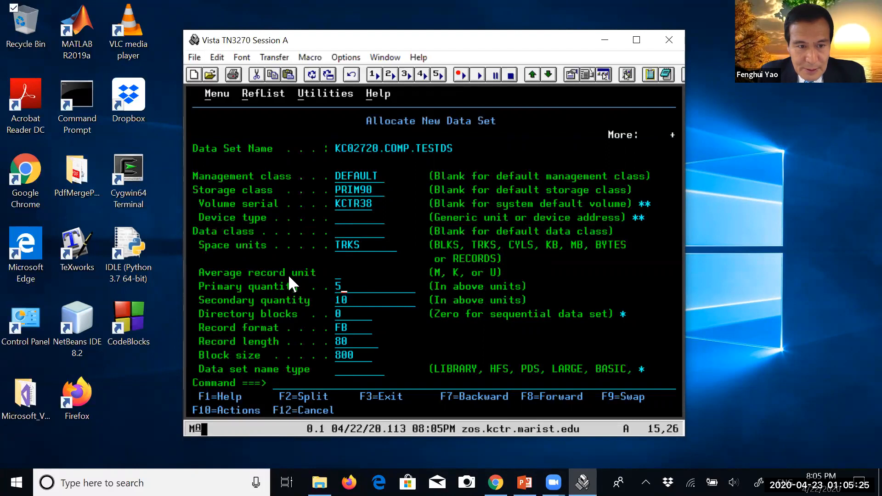
left_click(340, 315)
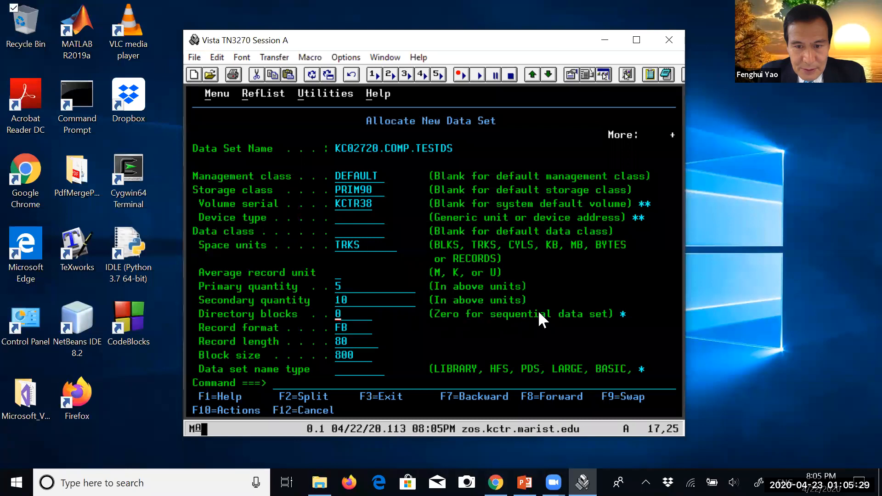
left_click(338, 373)
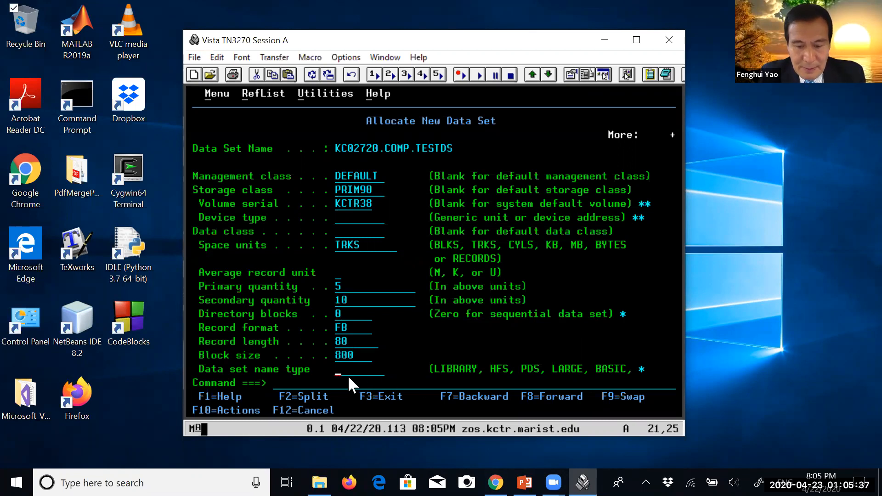
key("F8")
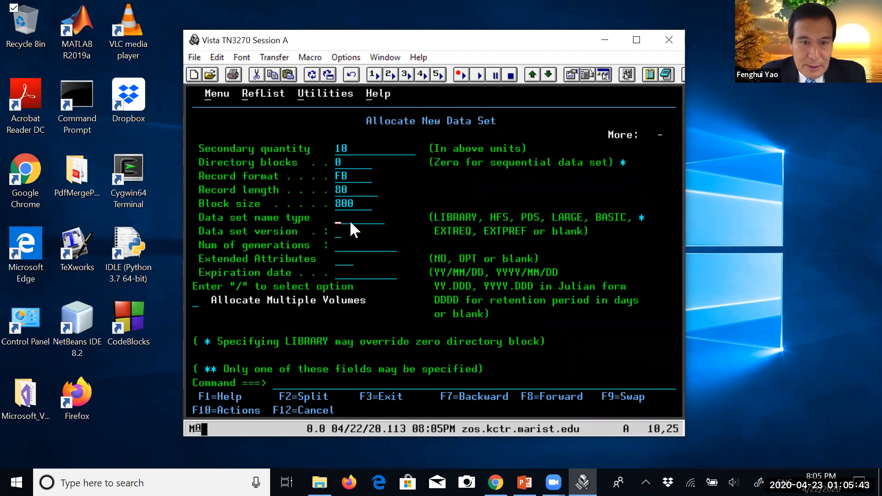
left_click(338, 147)
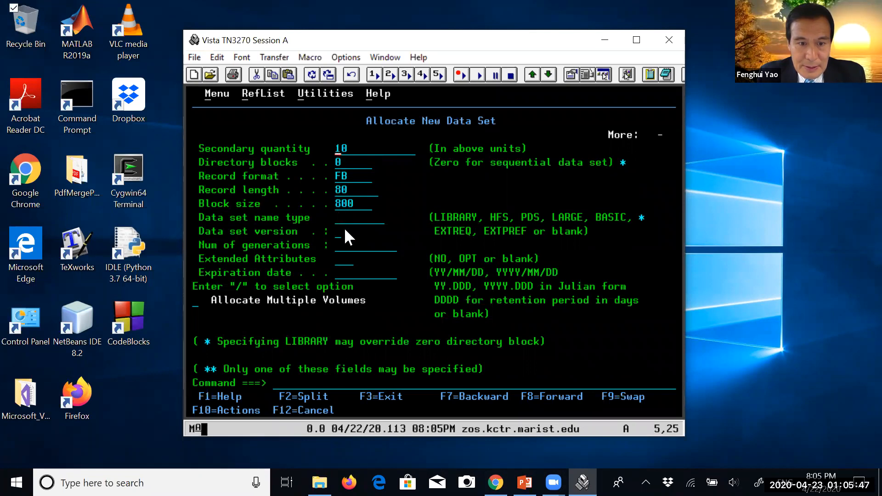
left_click(285, 385)
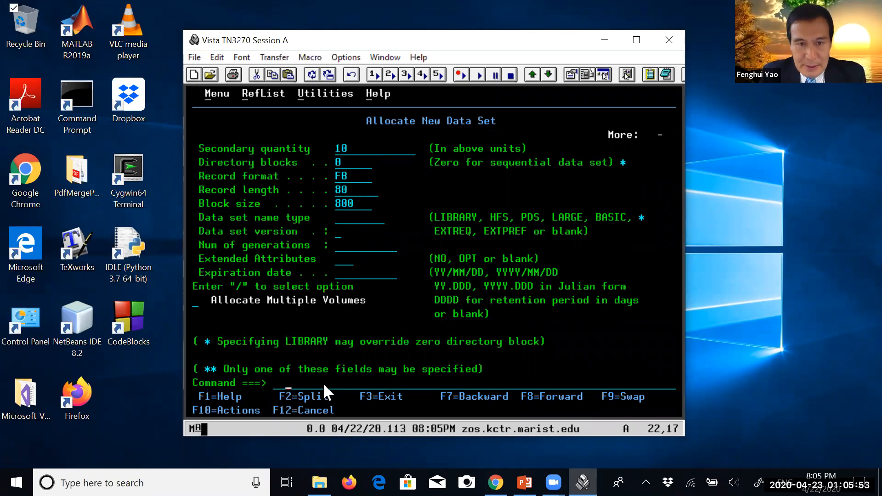
key("Return")
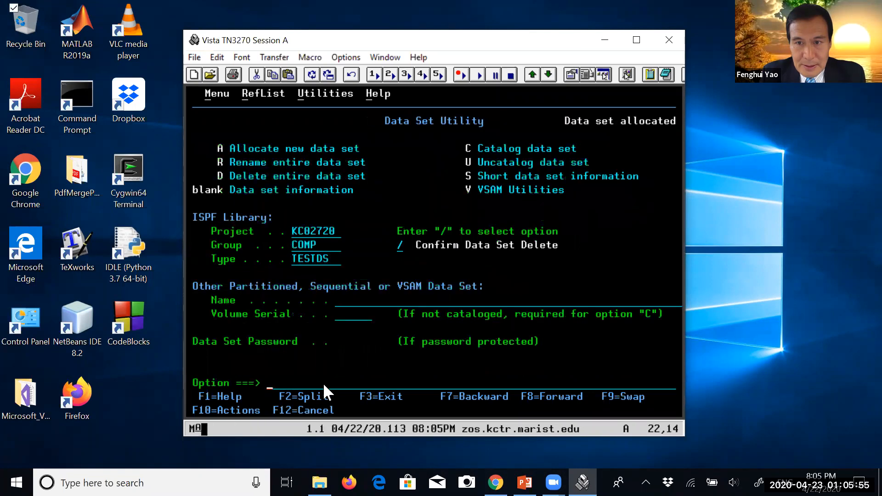
Exit the Data Set Utility and the Utility Selection Panel to return to the ISPF Primary Option Menu
left_click_drag(569, 116, 671, 120)
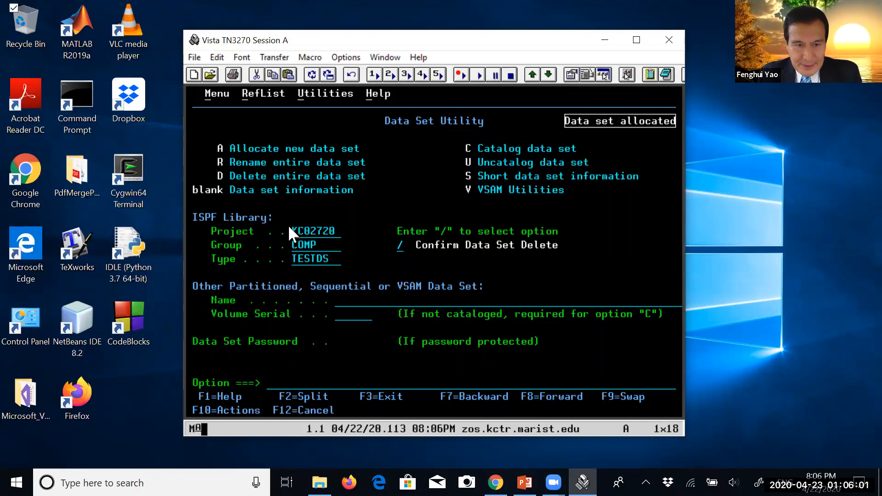
left_click_drag(294, 228, 335, 262)
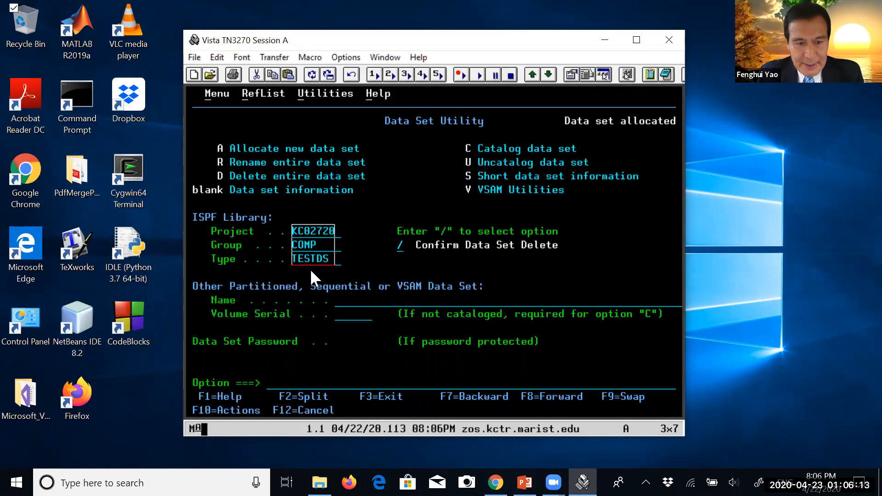
left_click(362, 398)
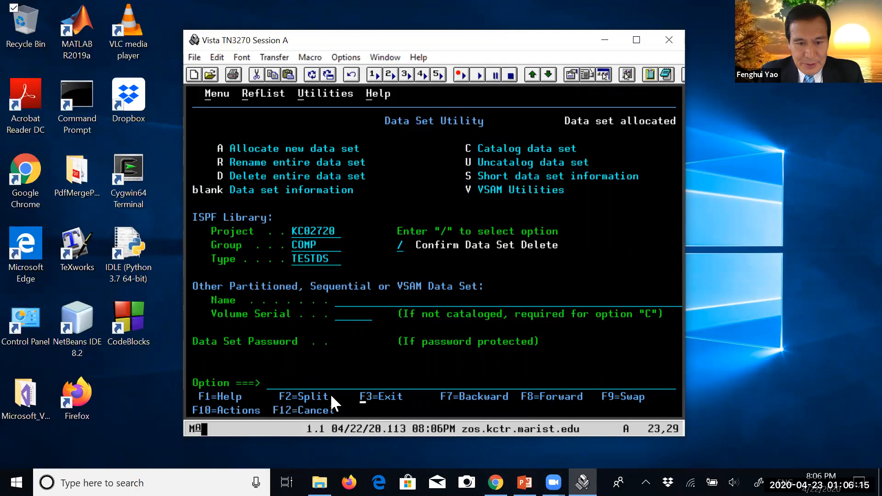
left_click(290, 388)
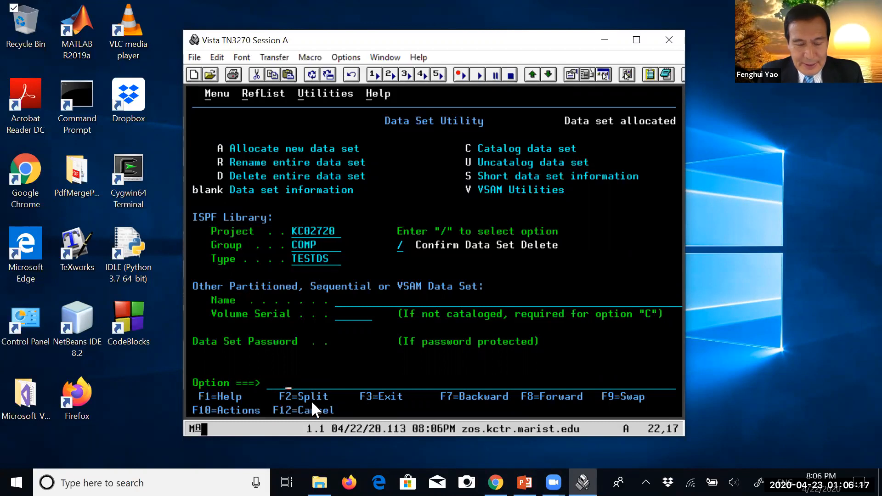
key("F3")
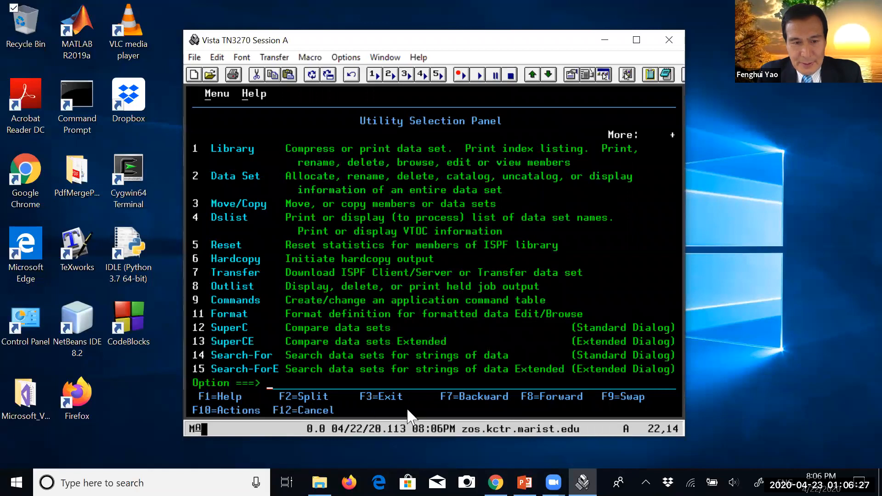
key("F3")
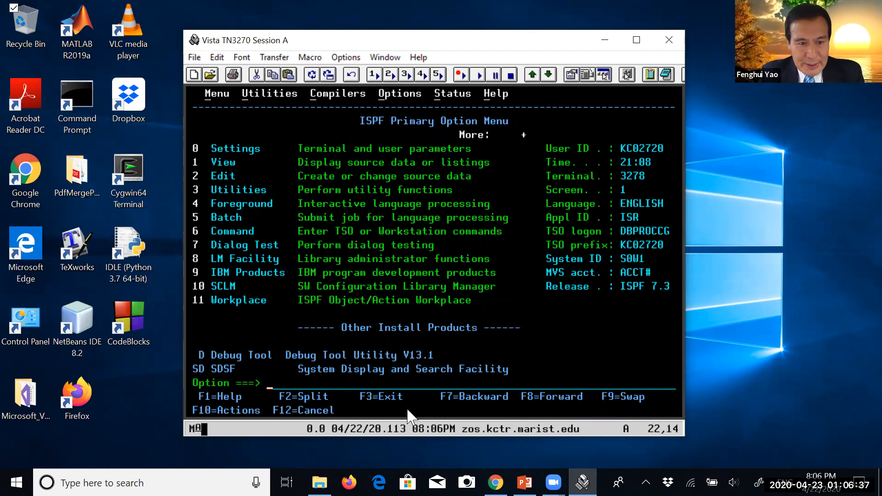
Open COMP.TESTDS for editing through option 2 with type TESTDS, and clear the editor's message lines with RES
type("2")
key("Return")
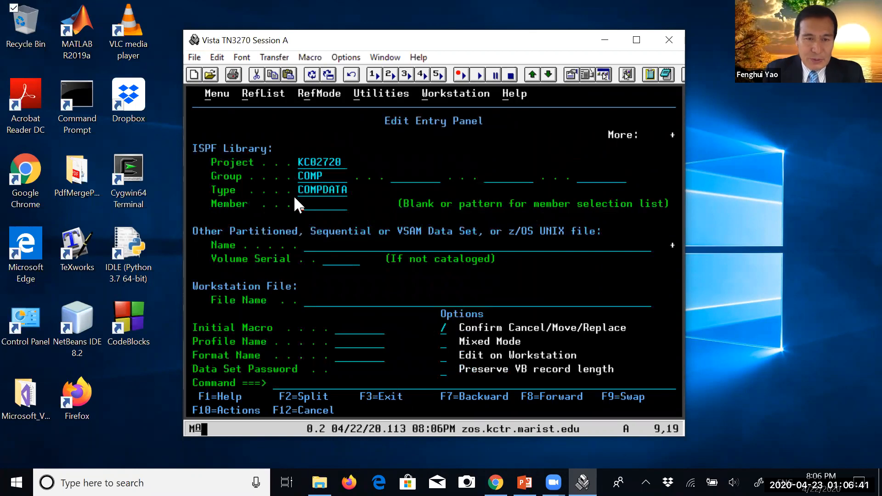
left_click(299, 193)
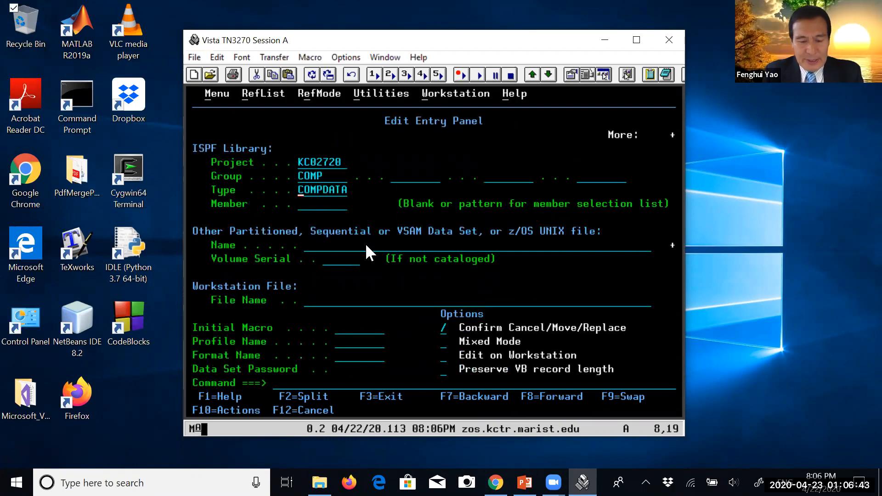
type("TEST")
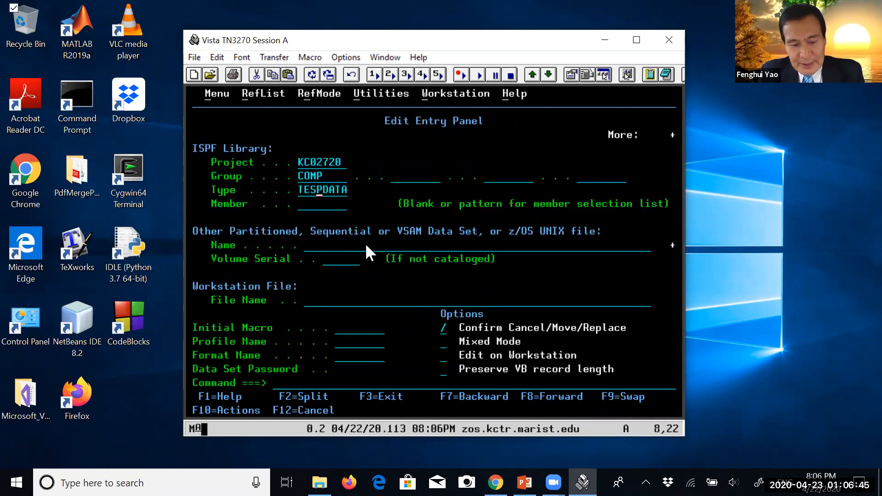
type("DS")
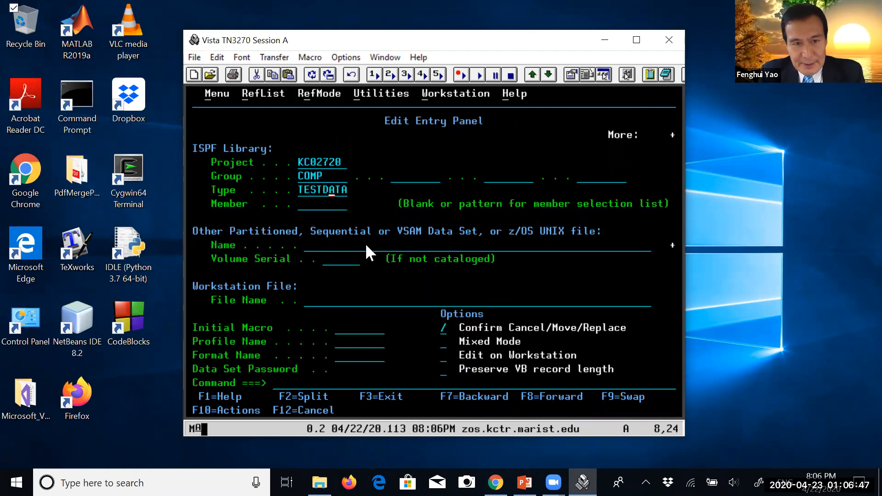
key("Return")
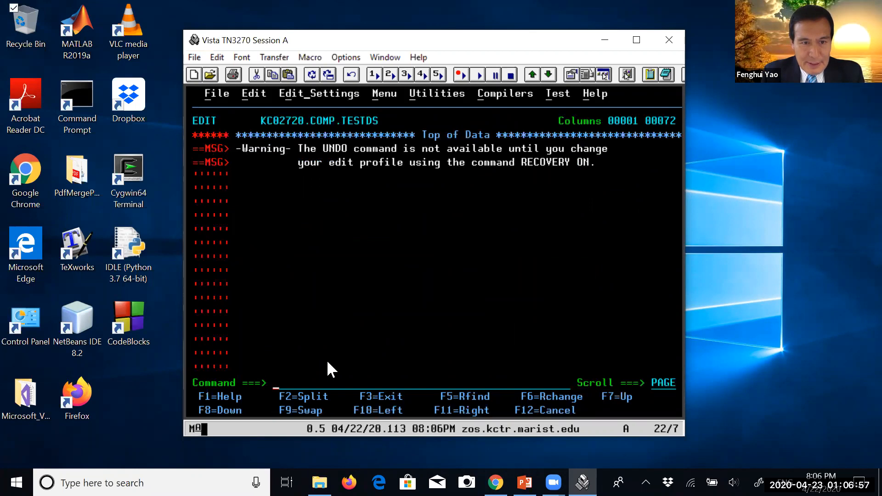
type("RES")
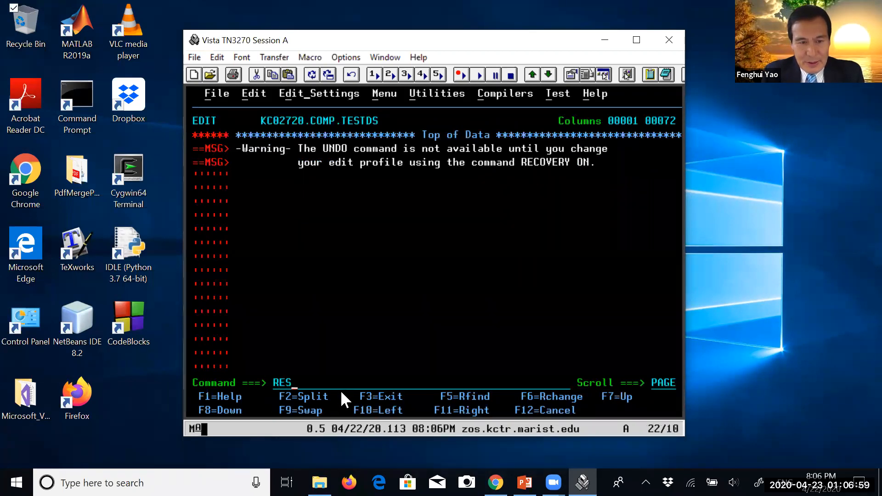
key("Return")
Insert a line below the top of the data and enter the text THIS IS ISPF EDITOR
left_click(221, 135)
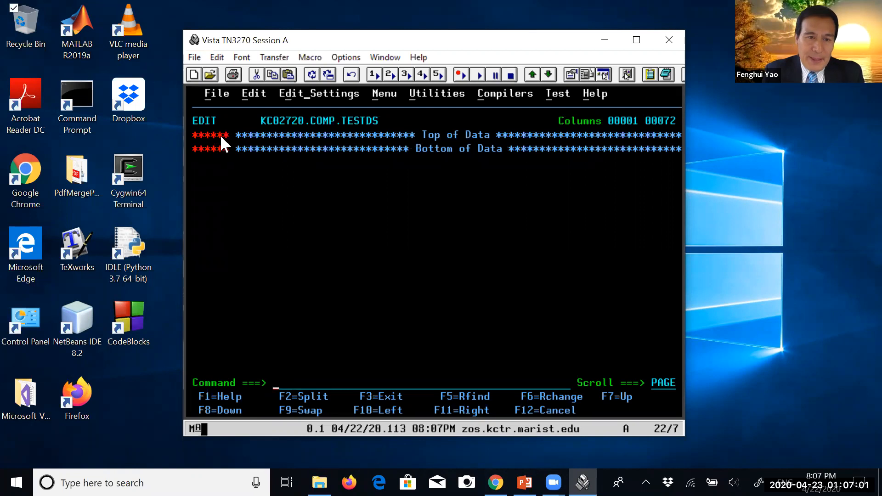
type("I")
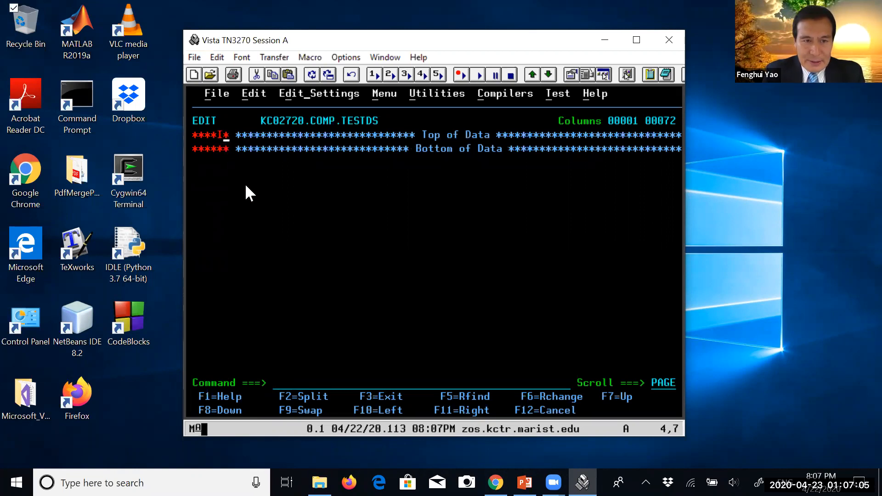
key("Return")
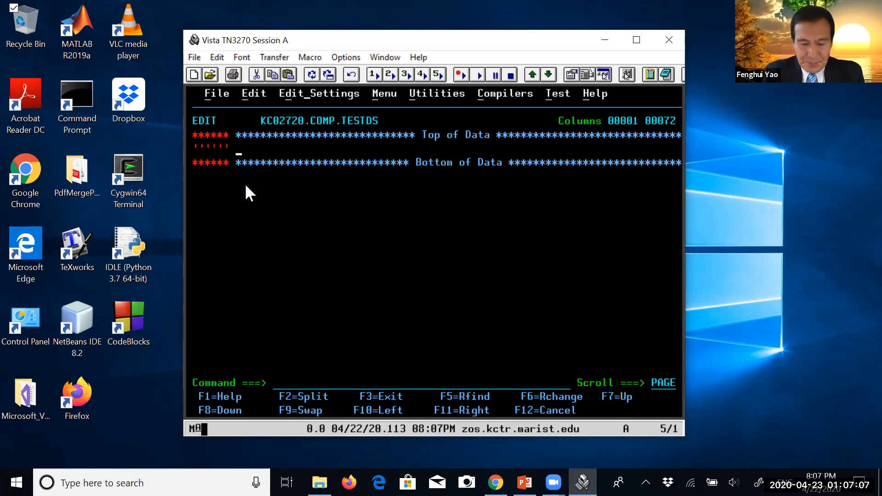
type("THIS IS ")
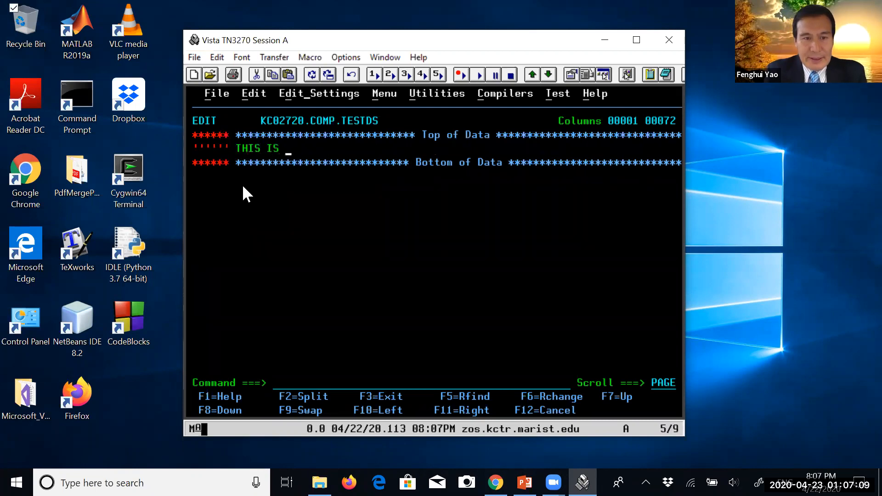
type("ISPF D")
key("Left")
type("EDITOR")
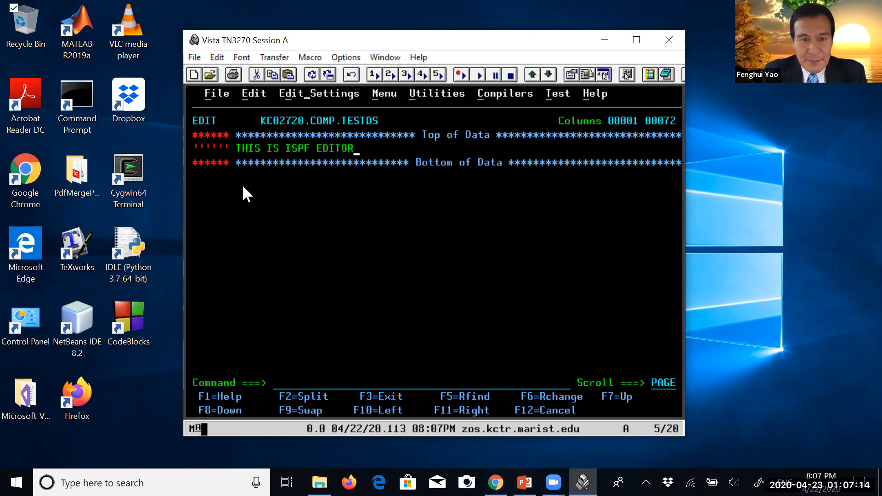
Add a second line reading WE USE THIS EDITOR TO WRITE SOURCE, JCL CODE, DB2
key("Return")
type("WE")
type("USE ")
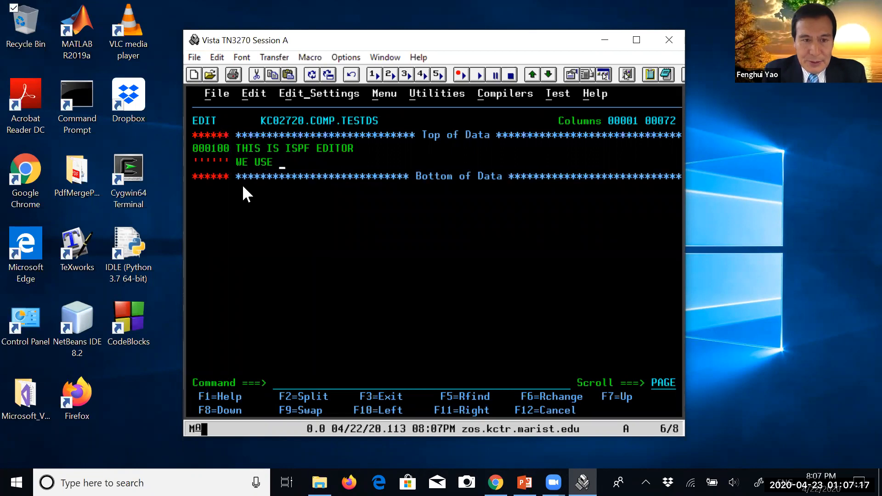
type("THIS EDI")
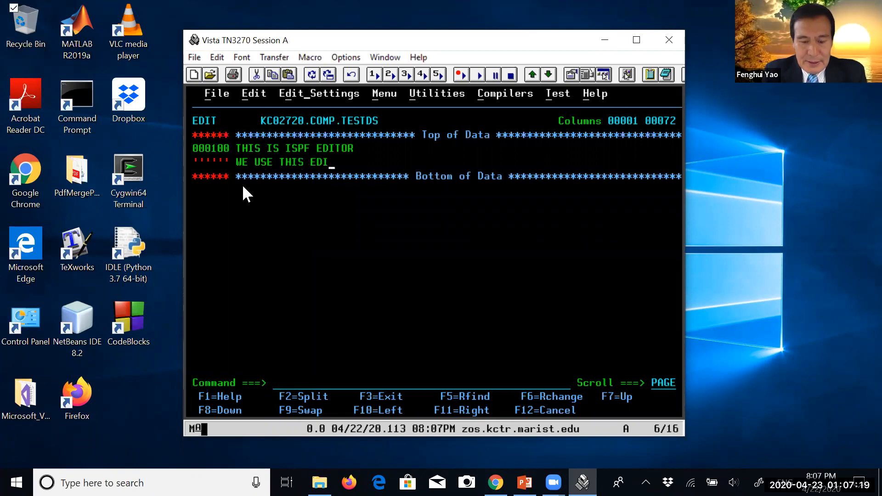
type("TOR TO WRI")
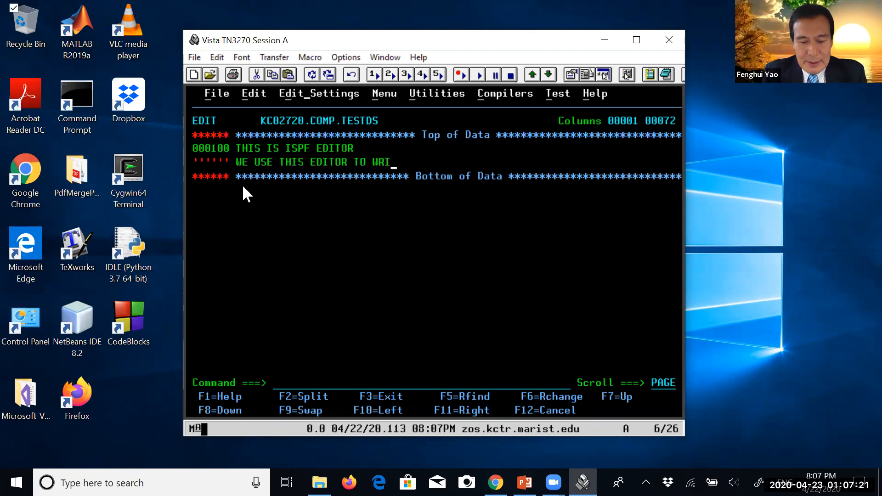
type("TE SOURCE, JCL CODE")
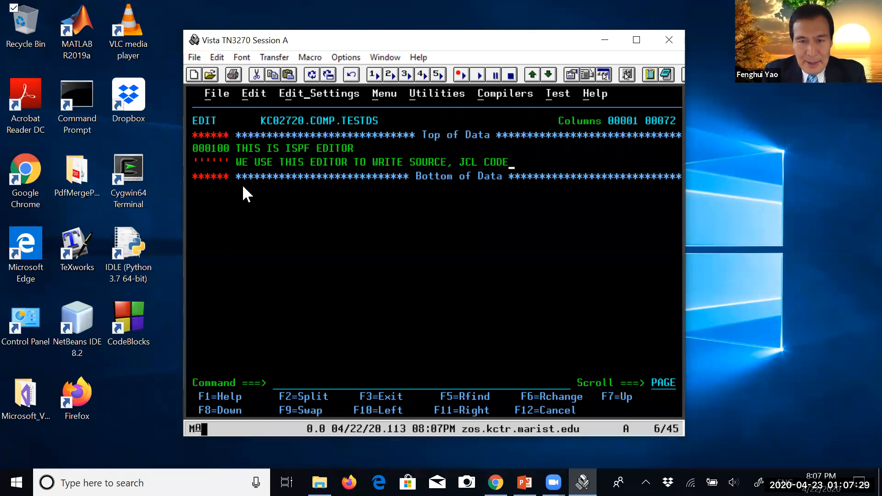
type(", ")
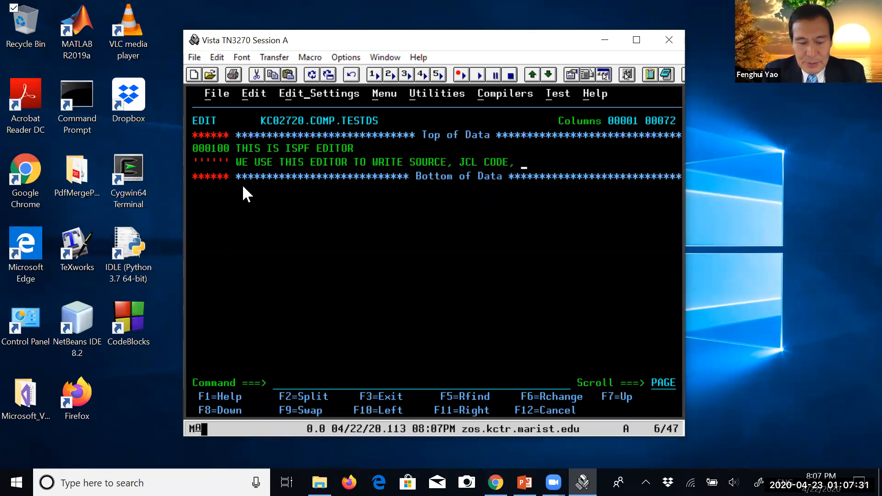
type("DB2")
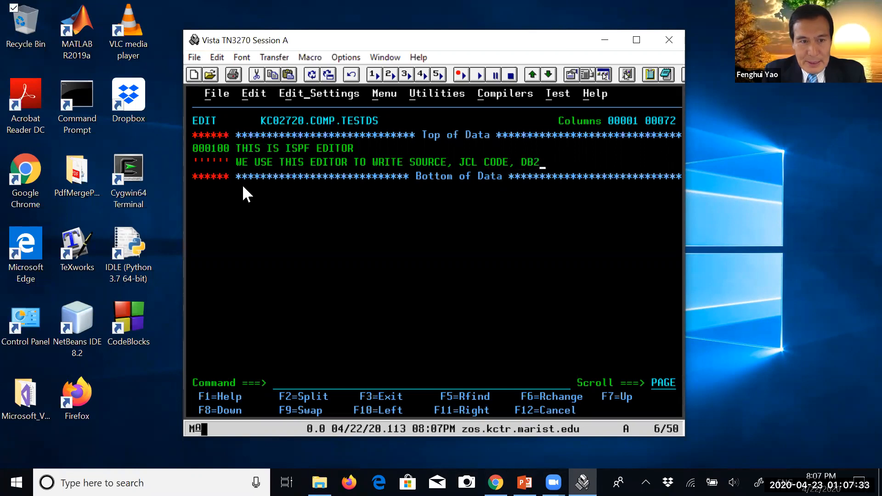
key("Return")
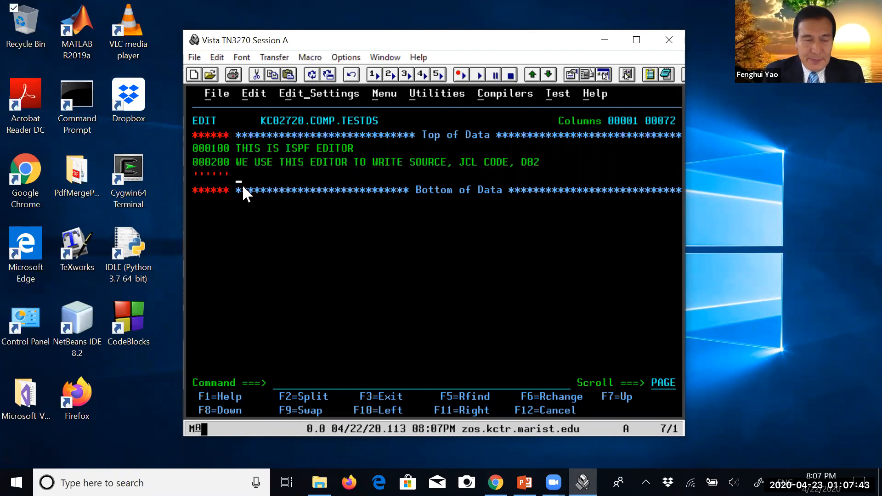
Save COMP.TESTDS with the SAVE command and check the data set name shown in the editor
left_click(294, 386)
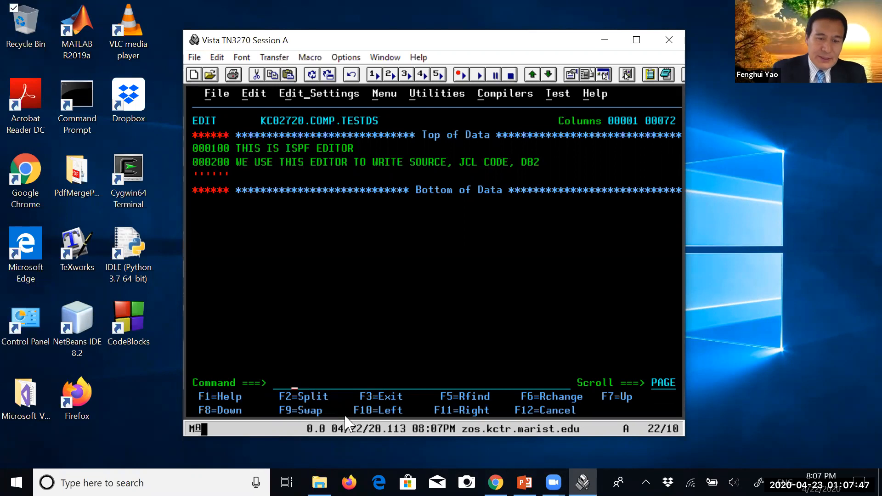
type("SAVE")
key("Return")
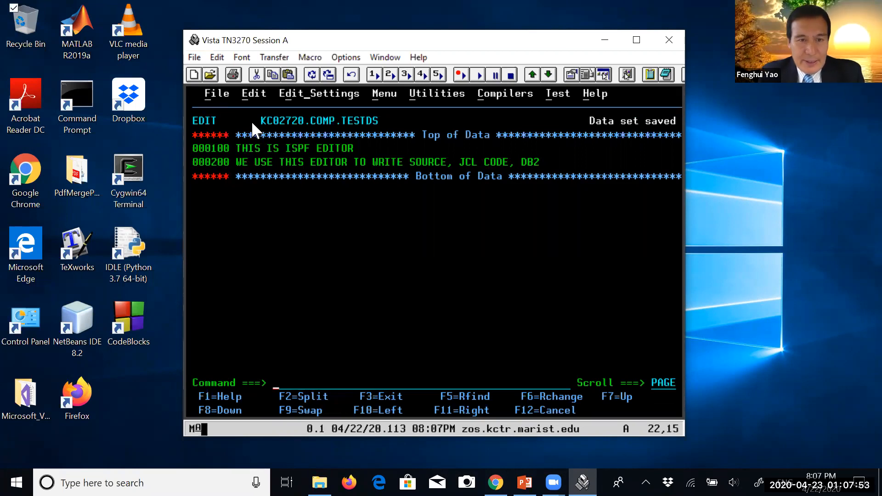
left_click_drag(262, 119, 376, 120)
left_click(385, 125)
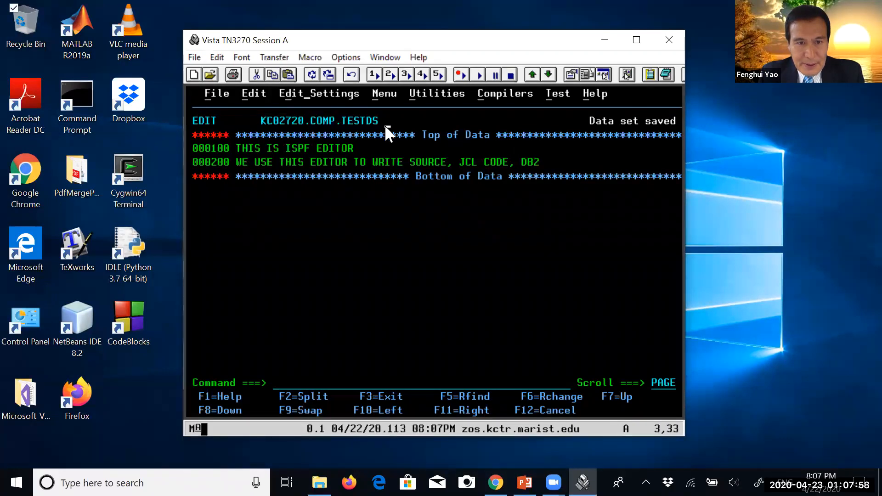
left_click(263, 120)
left_click_drag(280, 123, 373, 119)
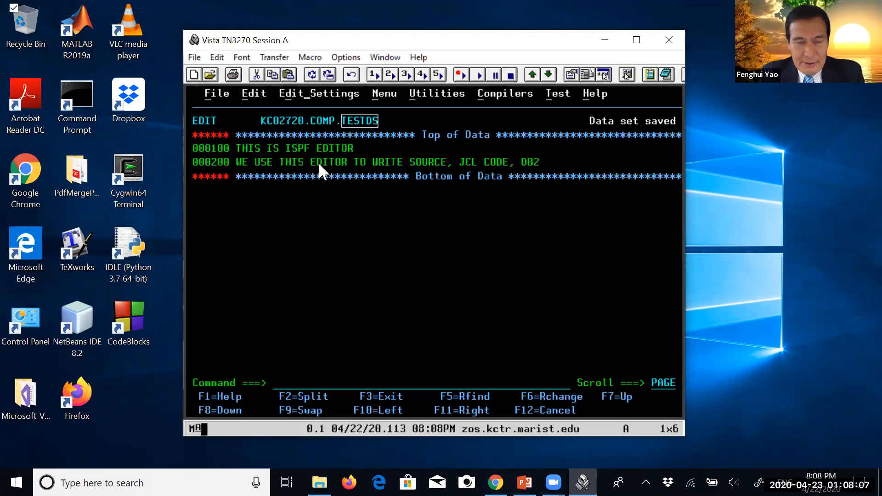
Keep the editor open and start a second ISPF session with the START command, reviewing its Primary Option Menu
left_click(283, 386)
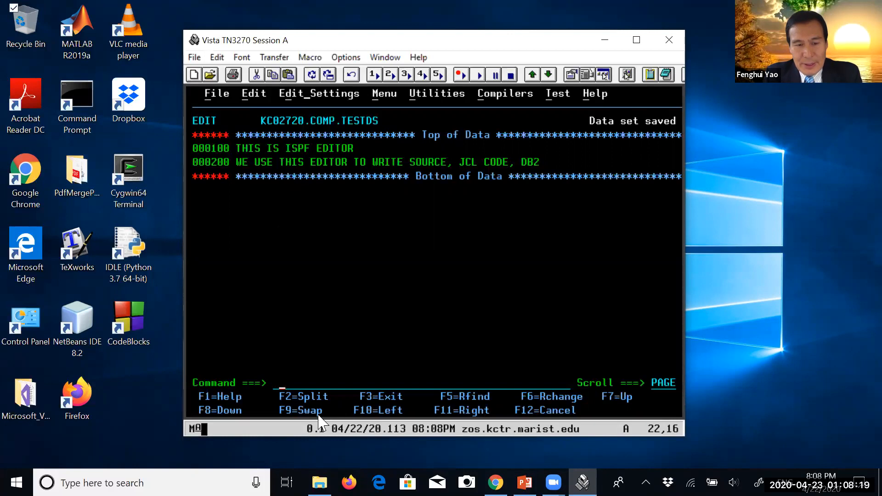
left_click_drag(358, 394, 401, 399)
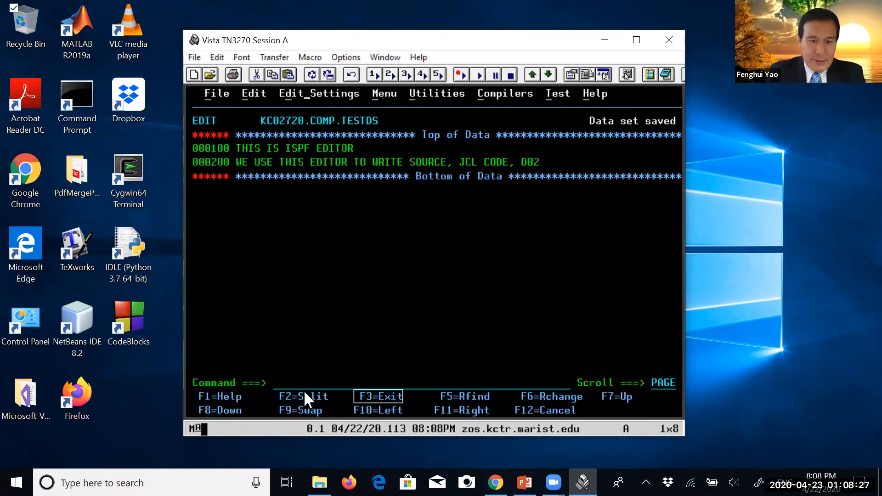
left_click(286, 387)
type("START")
key("Return")
left_click_drag(360, 134, 509, 137)
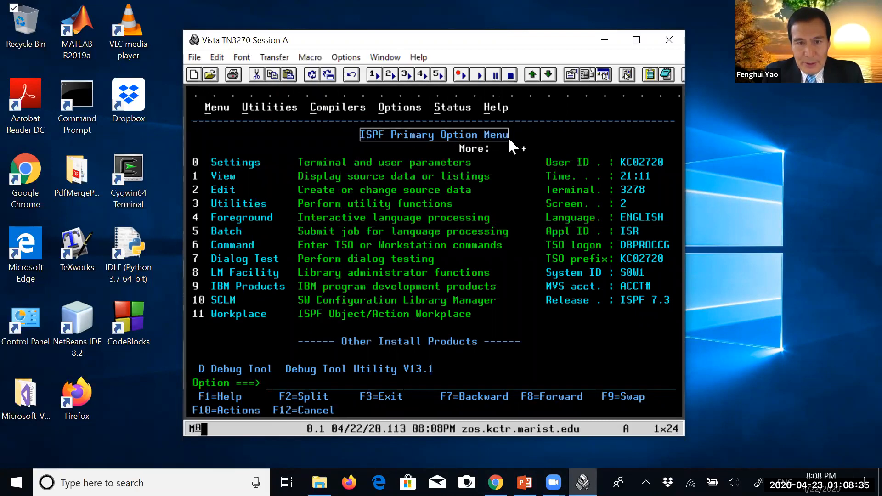
left_click(212, 193)
left_click(195, 193)
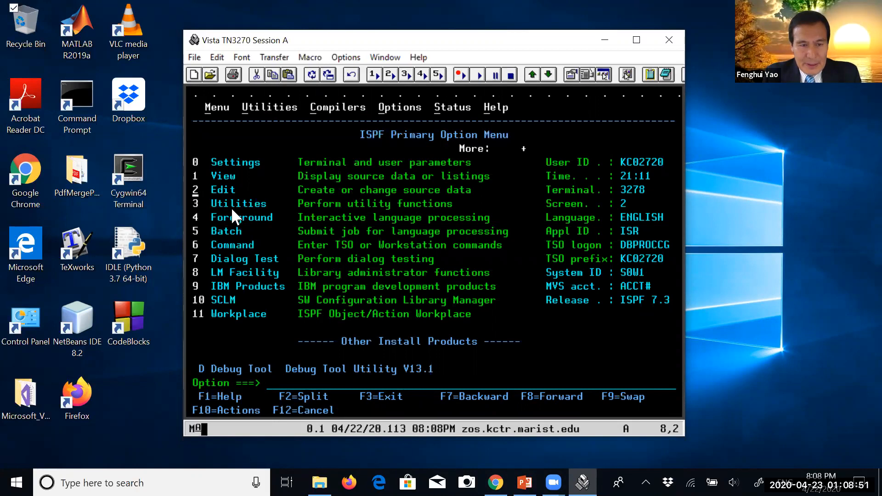
Open the Data Set Utility in the new session through option 3 and option 2
left_click(280, 386)
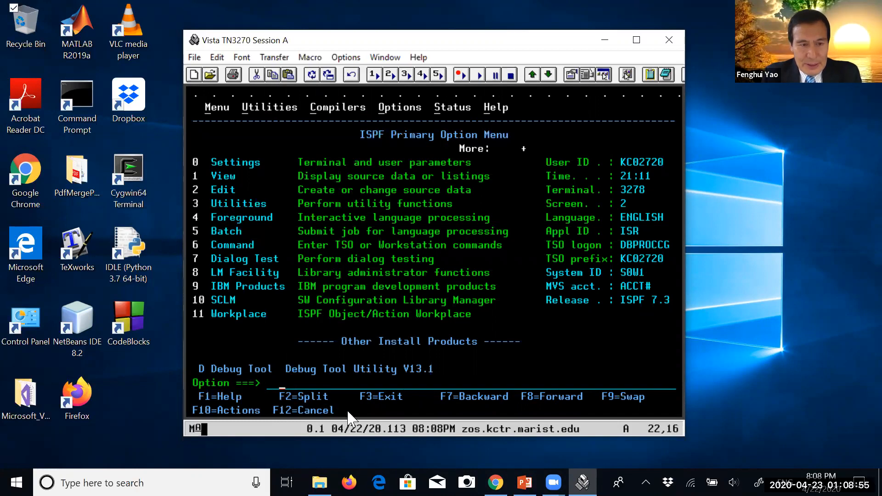
type("3")
key("Return")
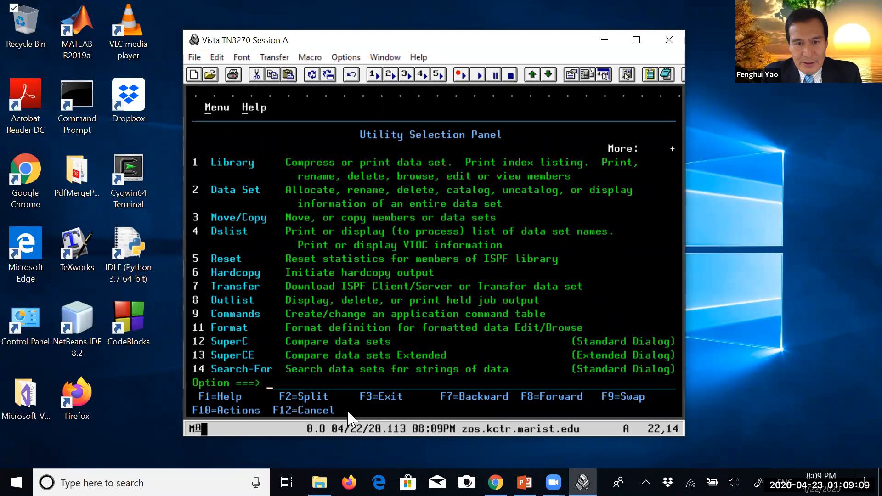
type("2")
key("Return")
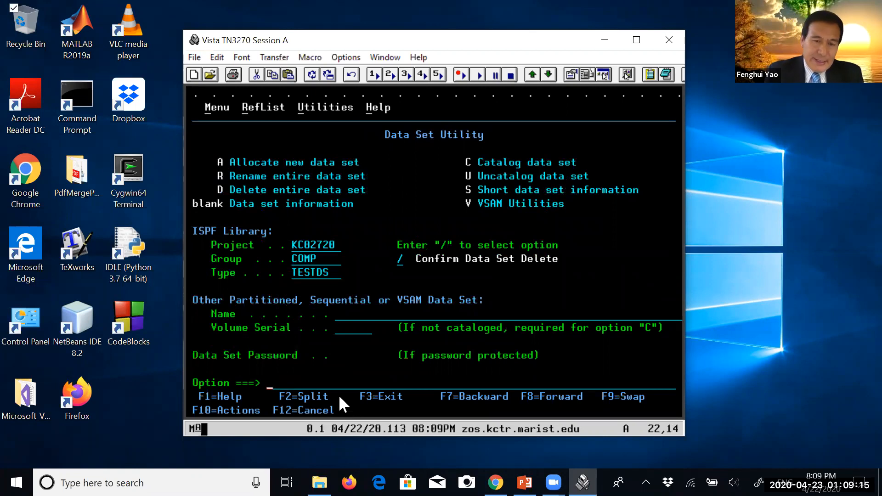
Change the ISPF library type to TESTPDS, keeping the group COMP, and check the full library name
left_click_drag(293, 272, 324, 275)
left_click(295, 272)
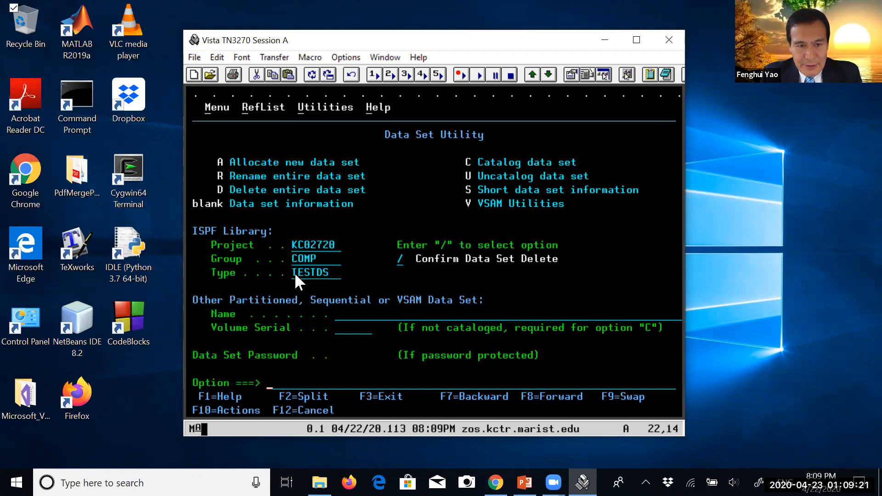
left_click(296, 274)
key("Right")
key("Right")
key("Right")
key("Right")
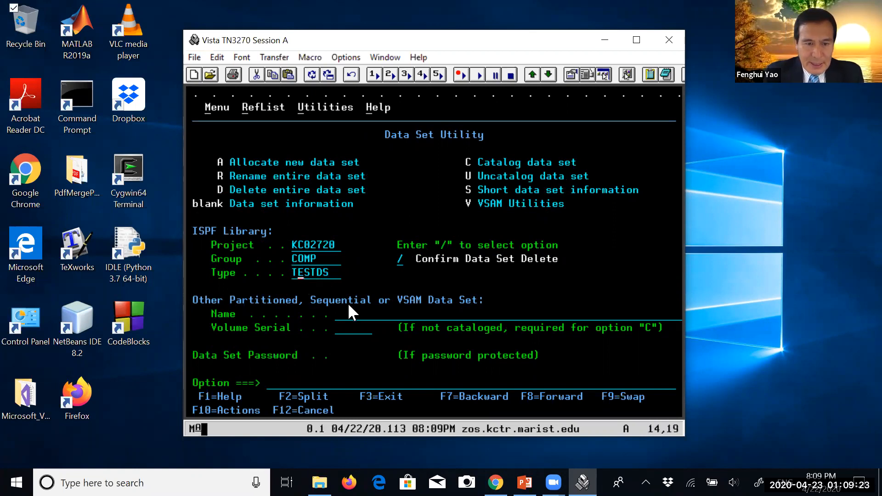
type("PDS")
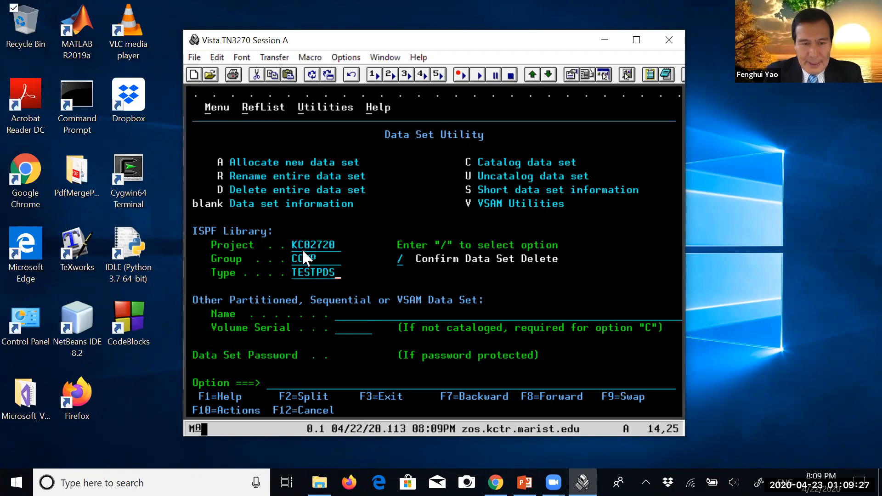
left_click_drag(292, 240, 335, 269)
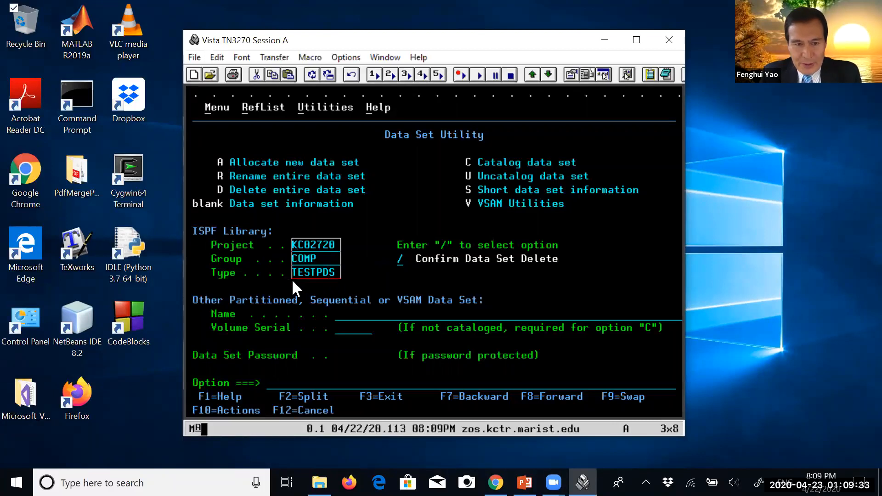
Open the allocation panel for the new data set COMP.TESTPDS with option A
left_click(281, 383)
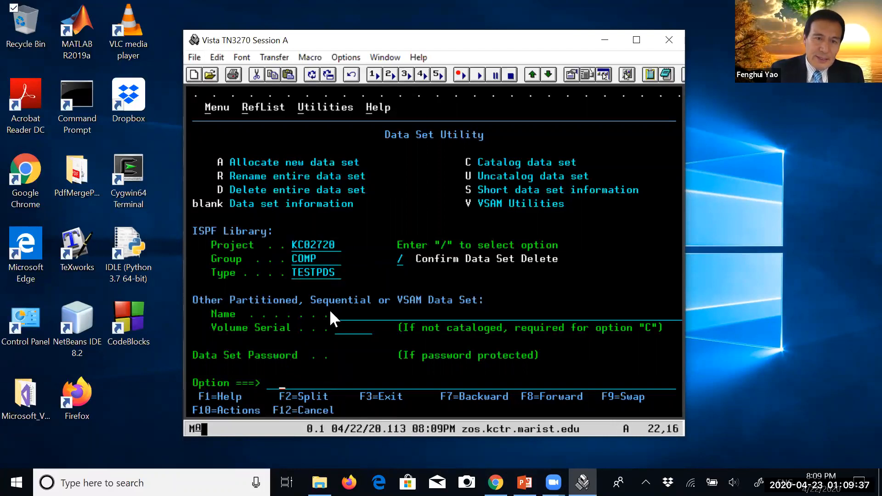
left_click_drag(219, 159, 357, 165)
left_click(275, 382)
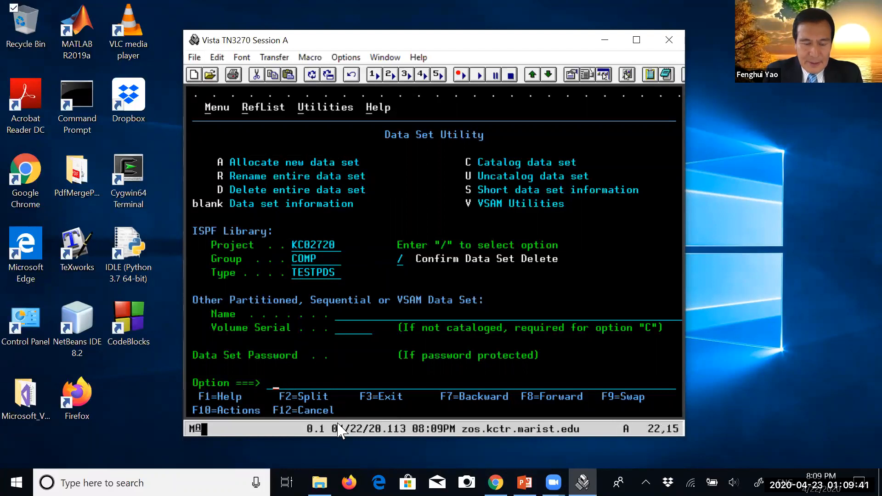
type("A")
key("Return")
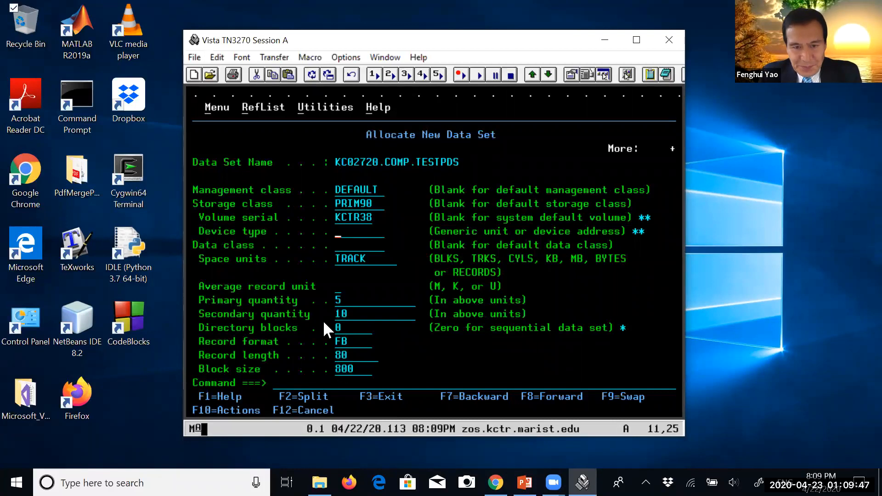
Review the space settings for COMP.TESTPDS and set its directory blocks to 10
left_click_drag(338, 254, 386, 375)
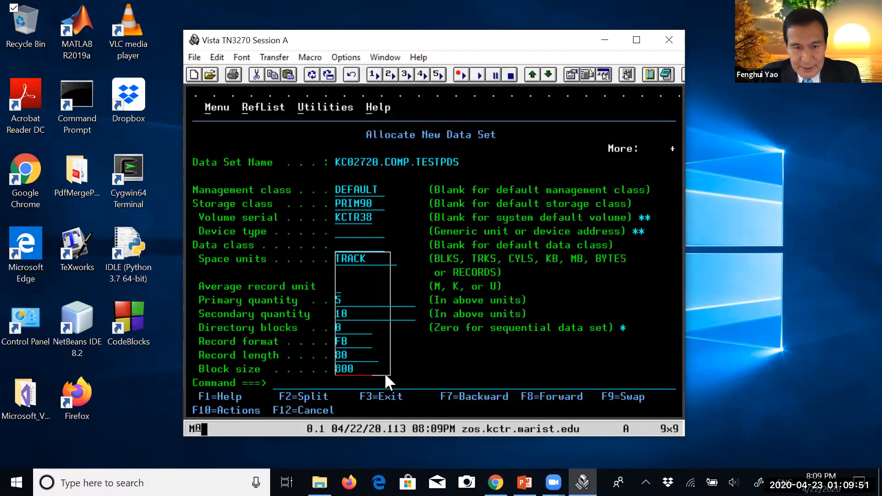
left_click(337, 255)
left_click(341, 259)
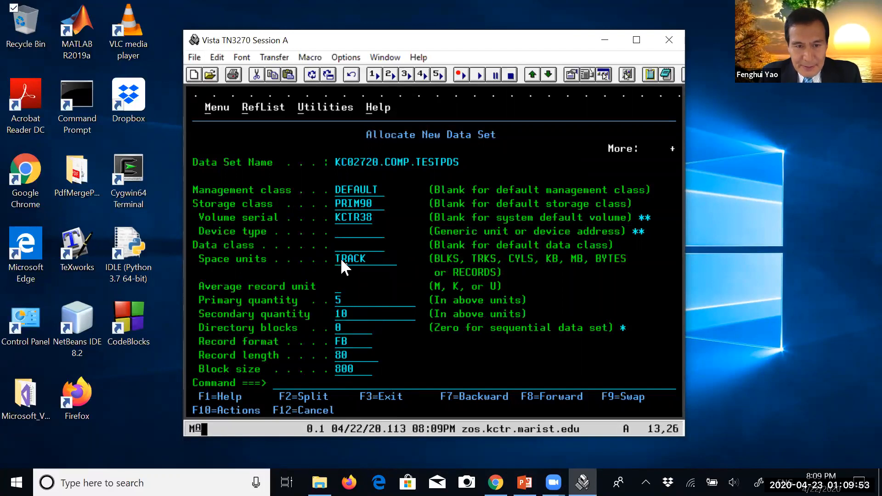
key("Left")
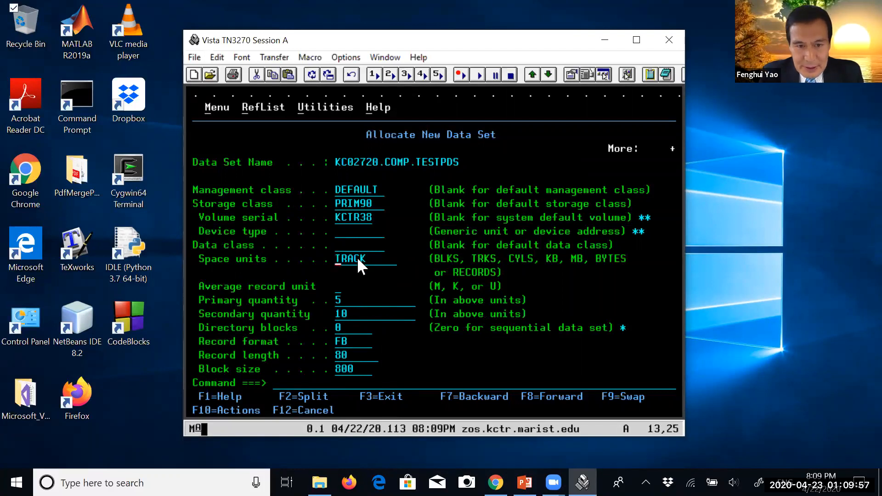
left_click(337, 299)
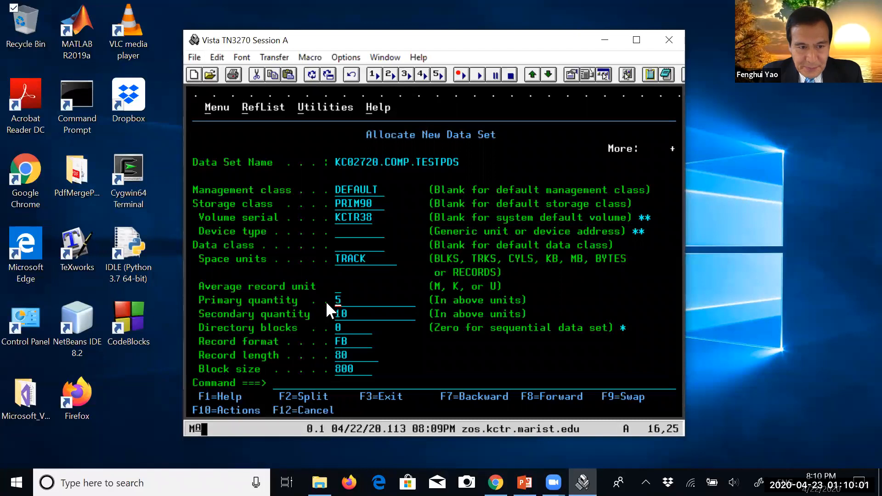
left_click_drag(335, 315, 348, 313)
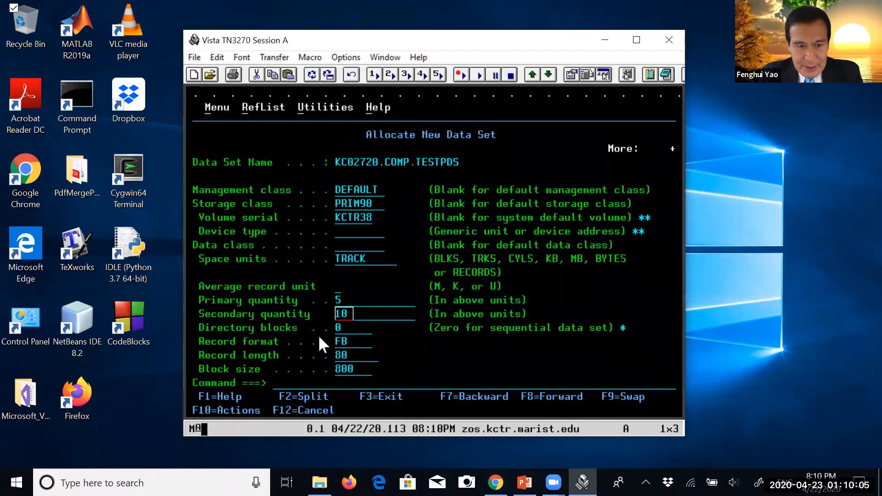
left_click(338, 329)
type("10")
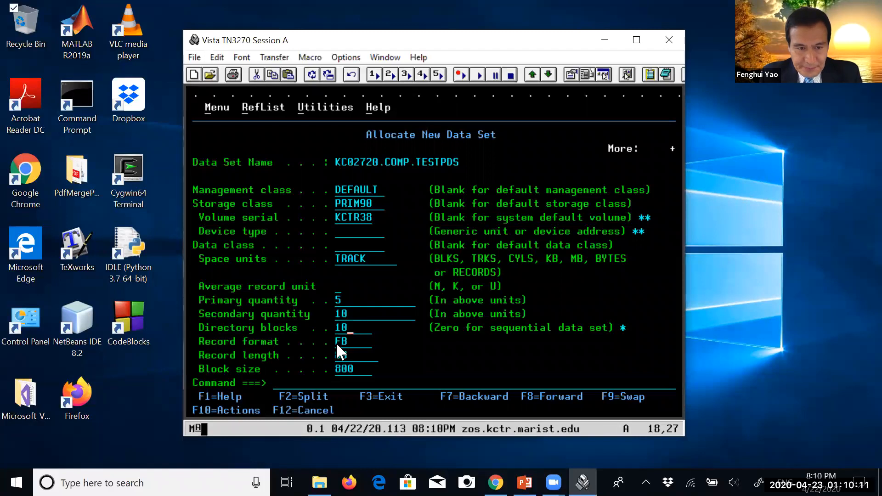
left_click(336, 343)
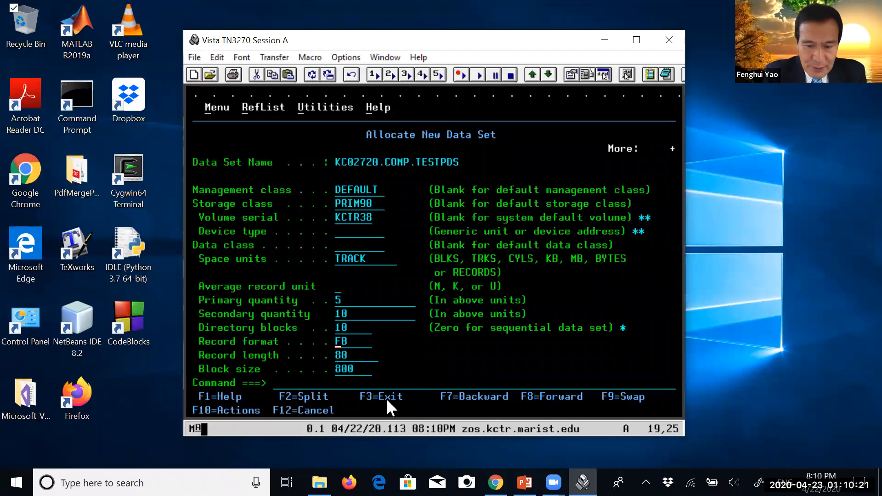
Set the data set name type to PDS in the remaining allocation attributes
key("F8")
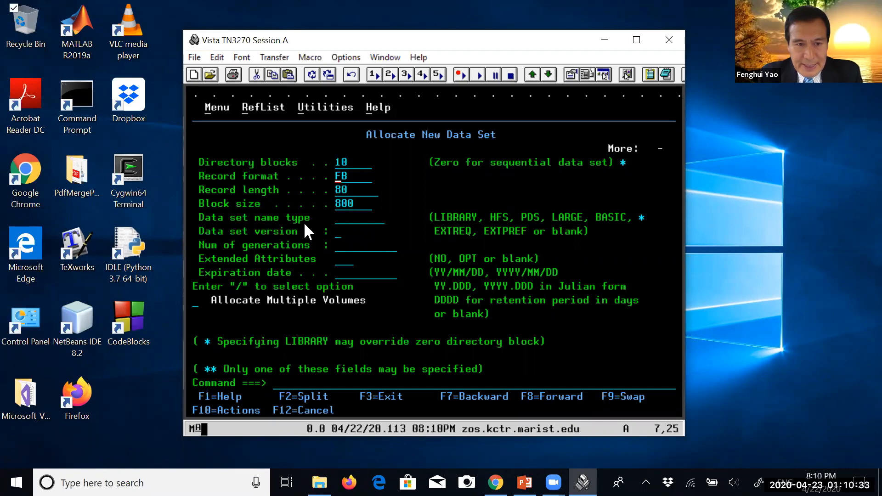
key("Tab")
key("Tab")
key("Tab")
type("PD")
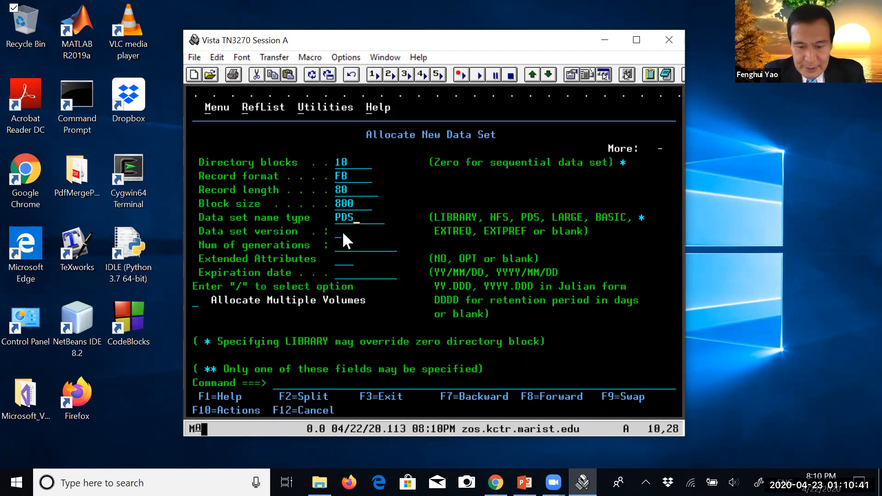
Check all allocation attributes from space units to data set name type, and allocate COMP.TESTPDS
key("F7")
left_click(337, 246)
left_click_drag(332, 241, 378, 375)
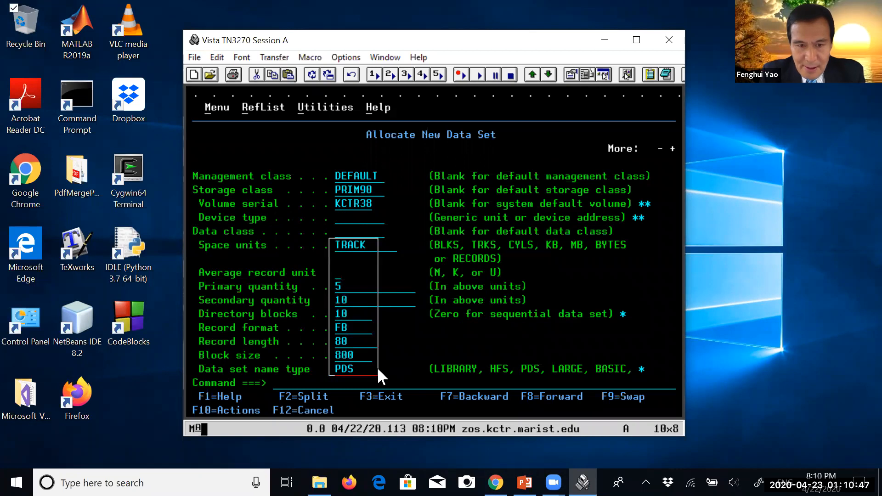
key("F8")
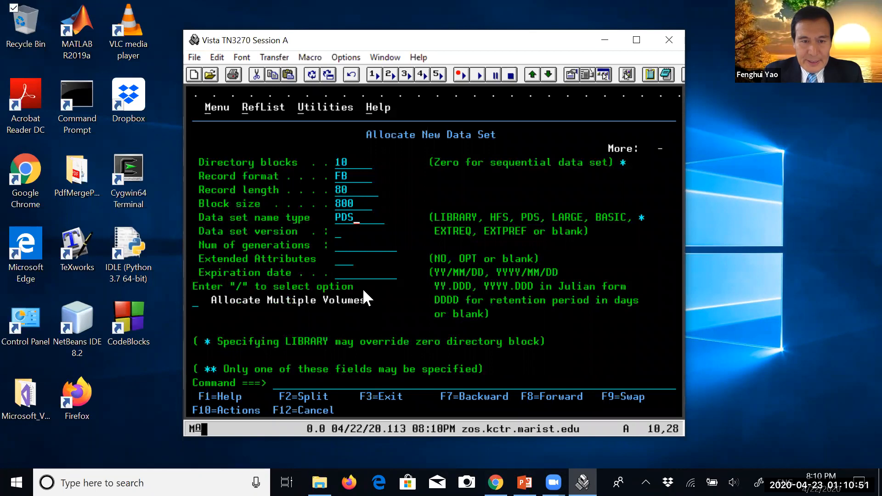
key("Return")
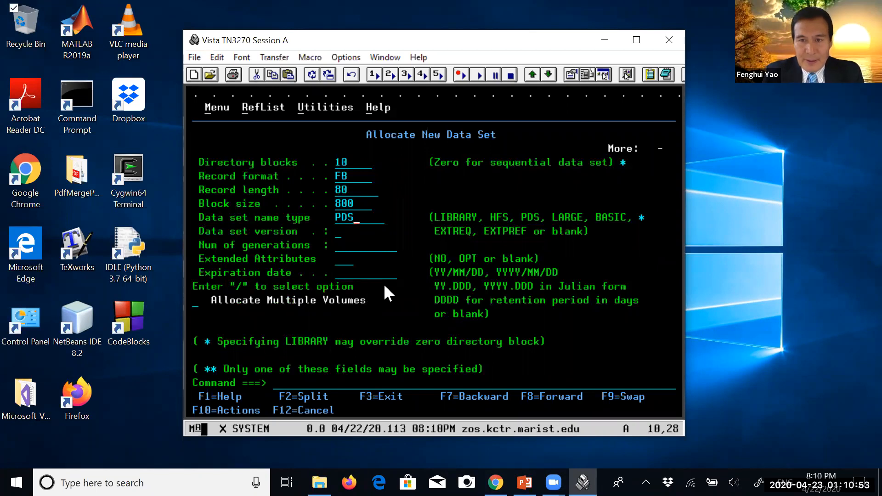
left_click_drag(567, 133, 668, 134)
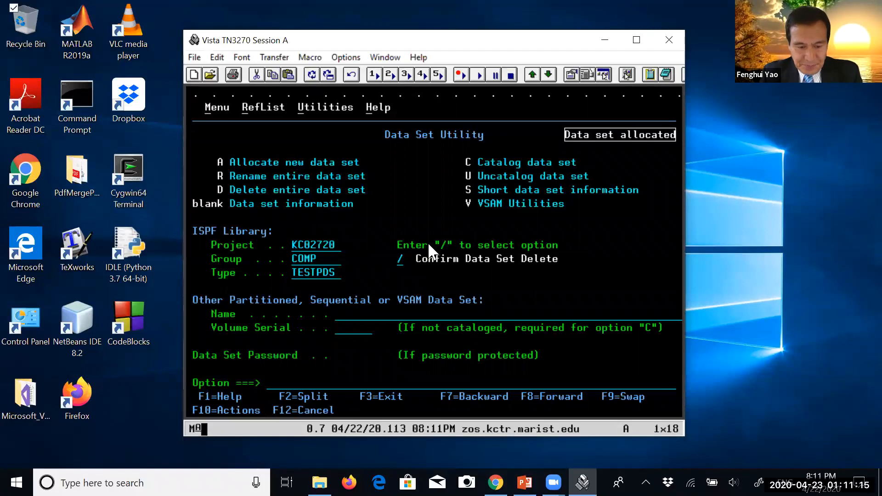
Leave the Data Set Utility for the ISPF Primary Option Menu and open the Edit Entry Panel with option 2
left_click(275, 385)
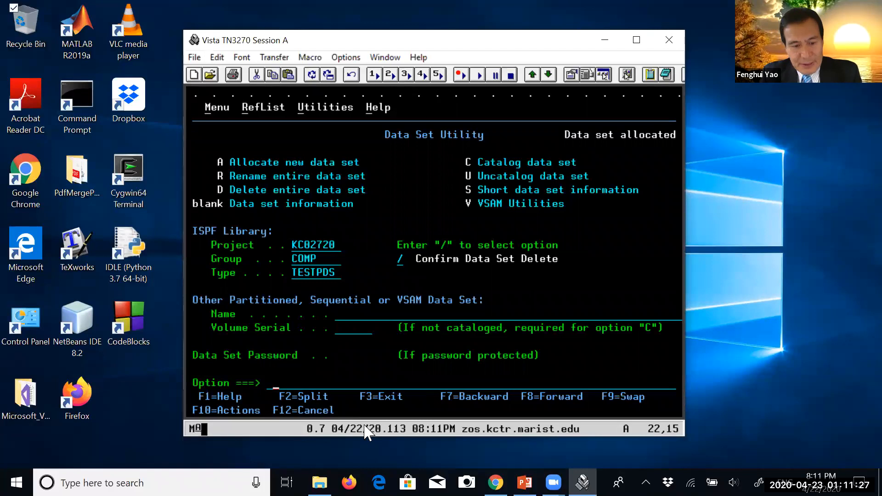
key("F3")
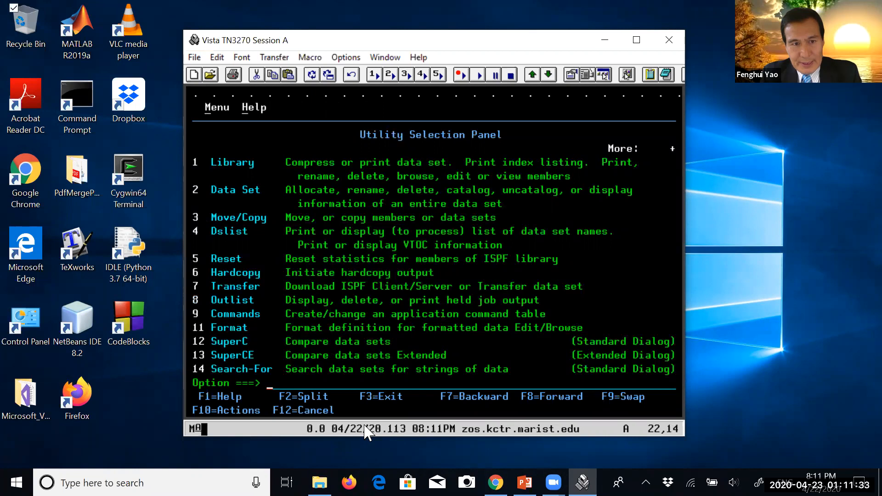
key("F3")
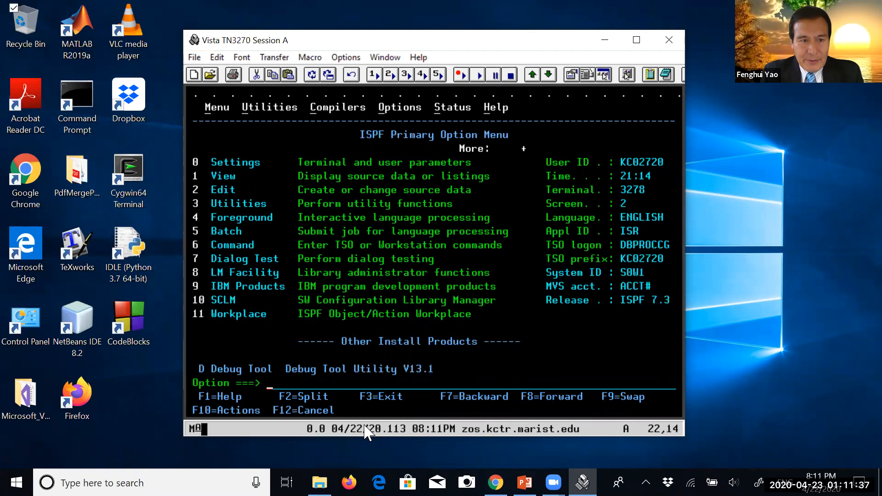
type("2")
key("Return")
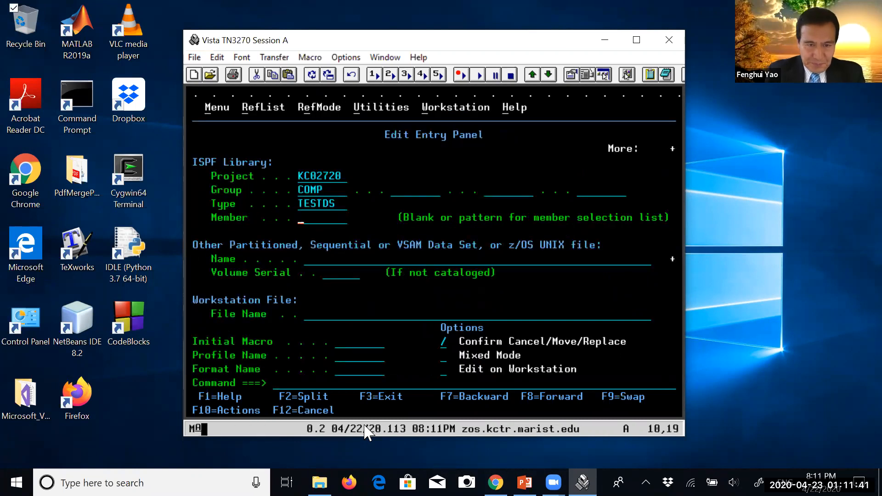
Change the ISPF library type to TESTPDS for editing, and check the project, group and type
key("Right")
key("Right")
key("Right")
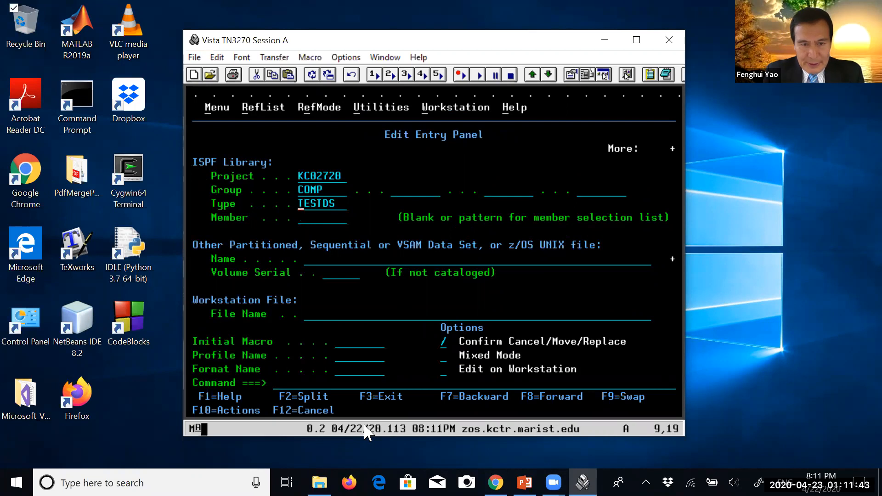
key("Right")
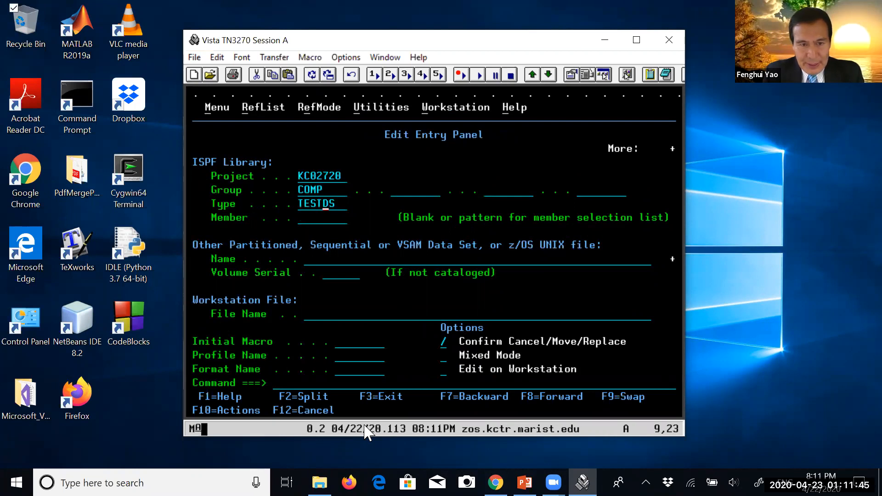
type("PDS")
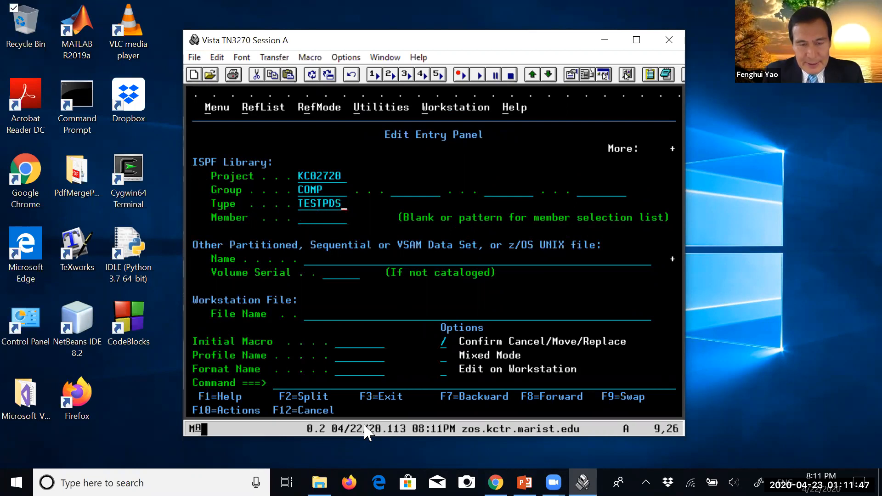
key("Left")
left_click_drag(297, 170, 342, 203)
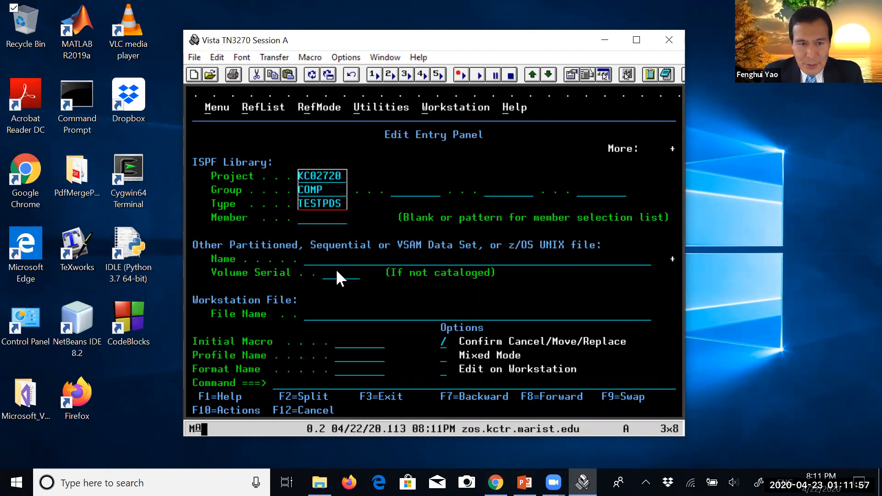
Open the new member MEMBER1 of COMP.TESTPDS for editing and clear the editor's warning lines with the RES command
type("MEMBER1")
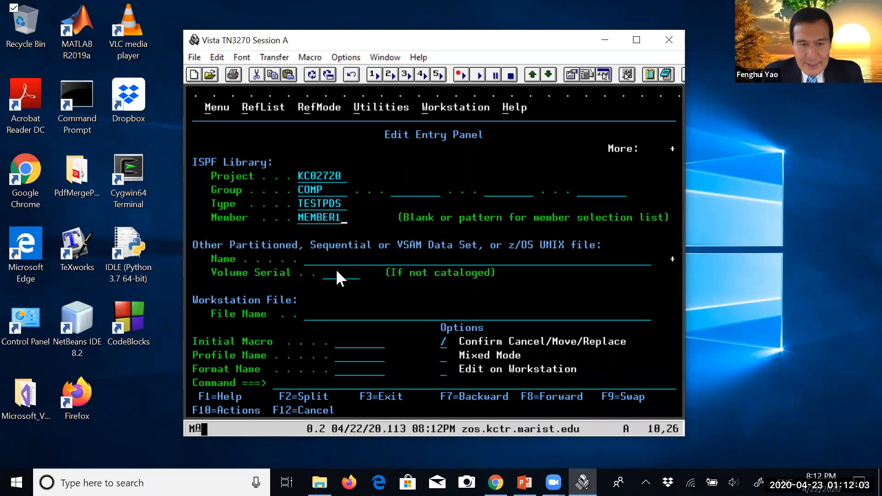
key("Return")
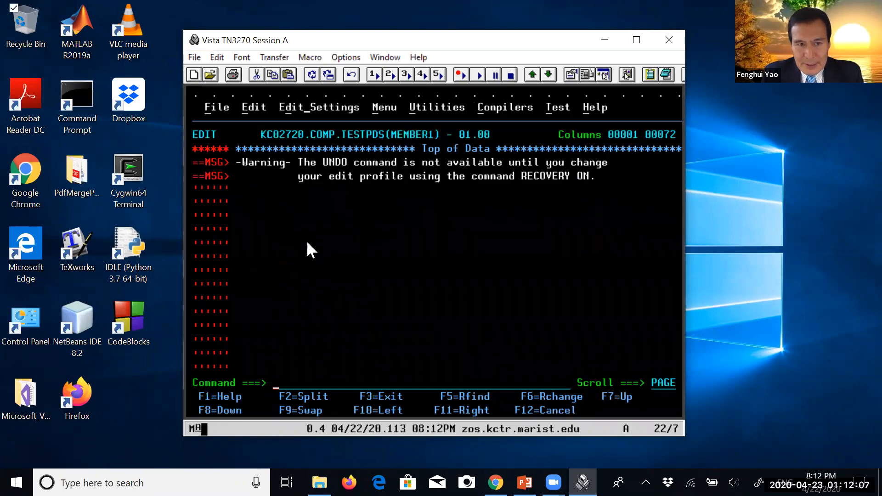
type("RES")
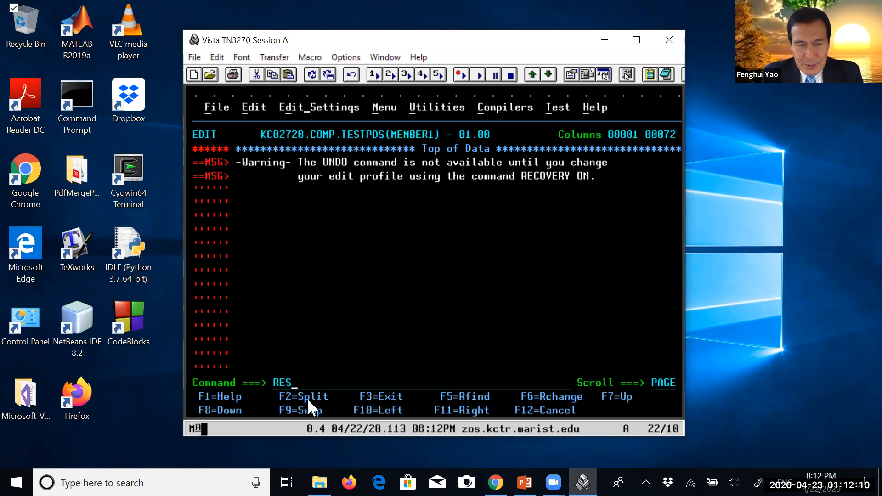
key("Return")
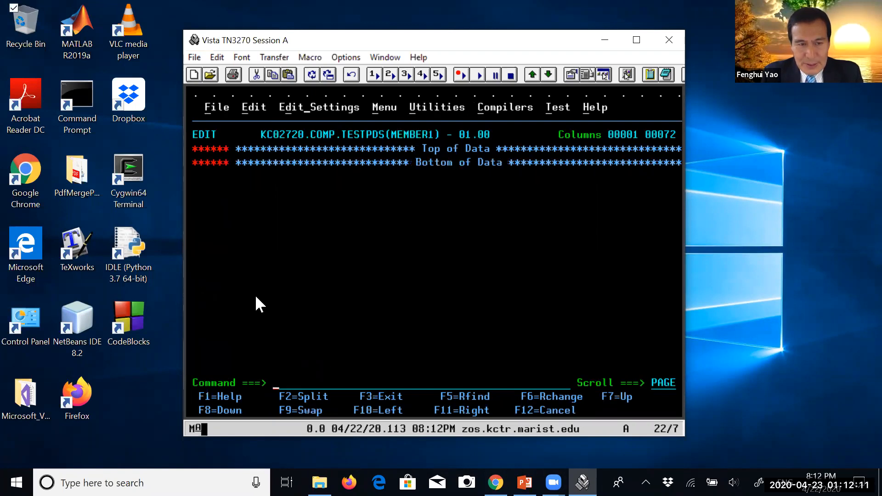
Insert a line at the top of MEMBER1 reading "THIS IS MEMBER 1 UNDER TESTPDS PDS DATA SET."
left_click(220, 151)
type("i")
key("Return")
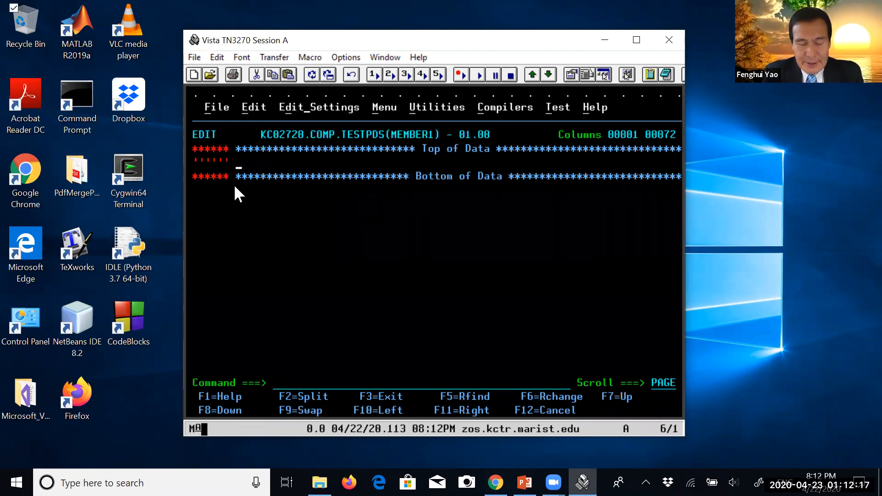
type("THIS IS")
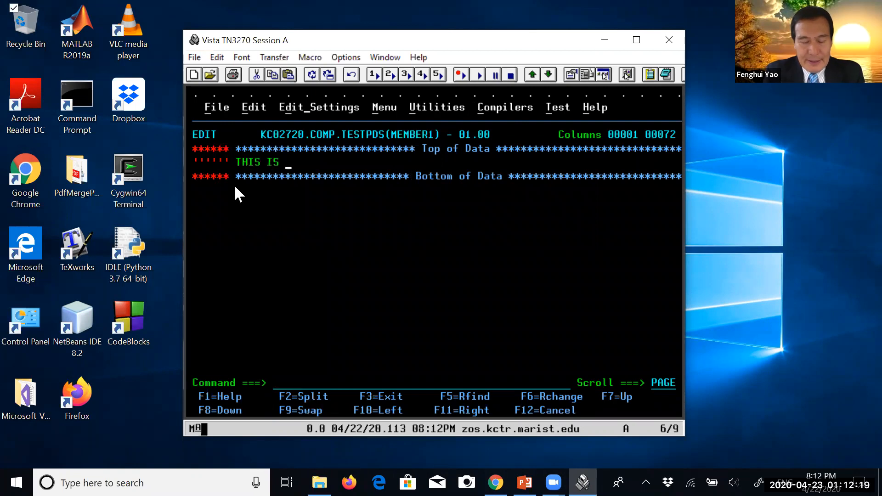
type(" MEMBER 1")
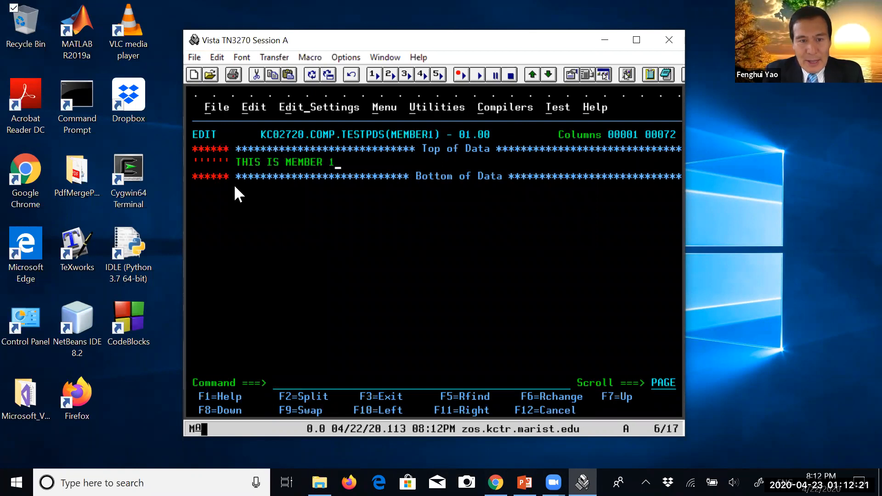
type(" UDE")
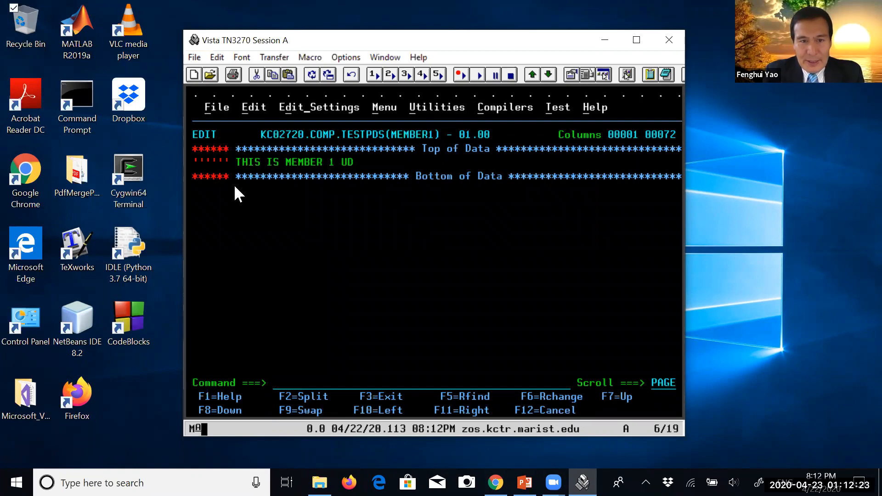
key("BackSpace")
key("BackSpace")
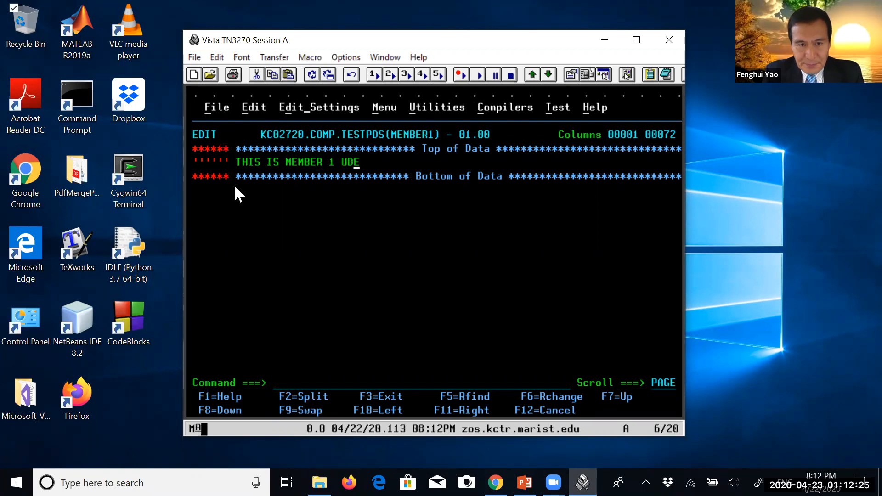
type("ND")
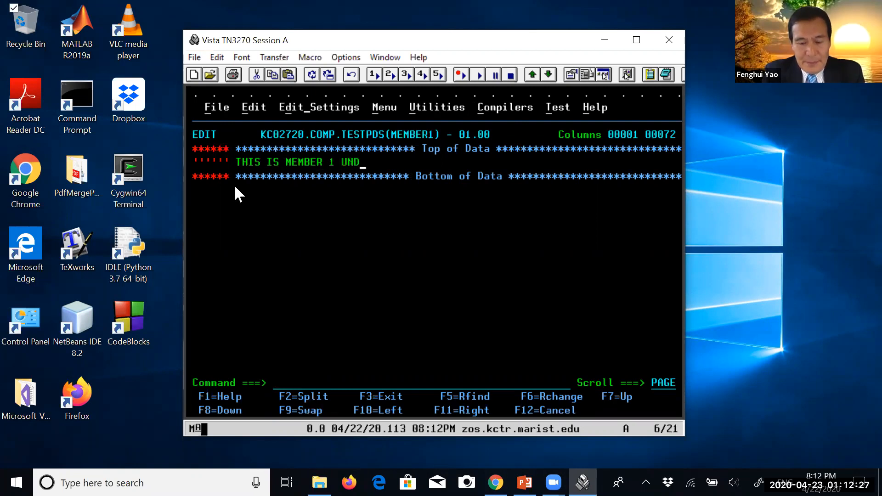
type("ER TESTPDS")
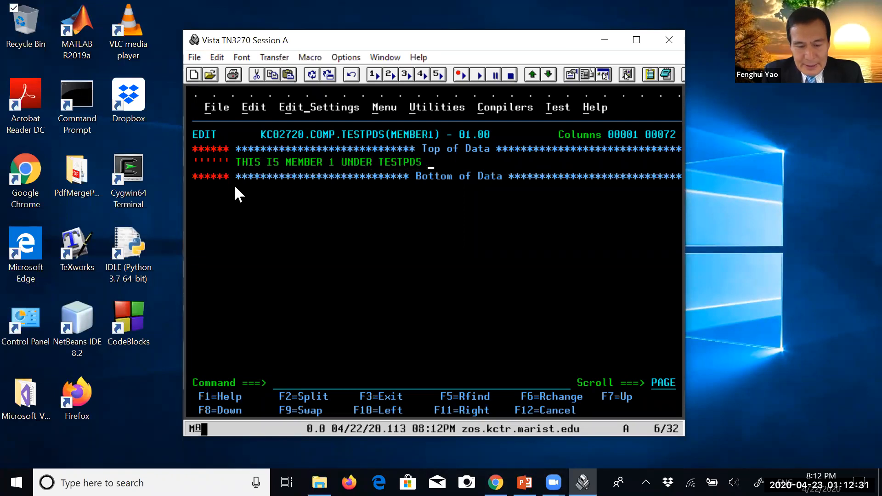
type(" PDS DATA")
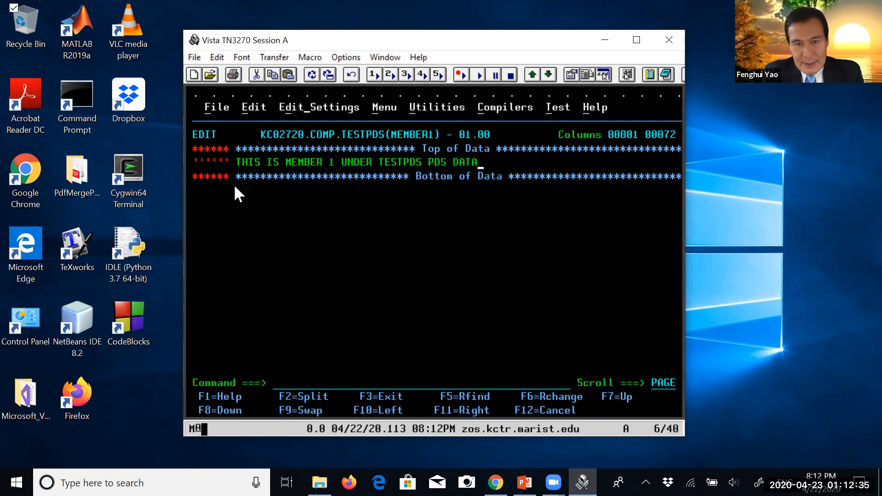
type(" SET.")
key("Return")
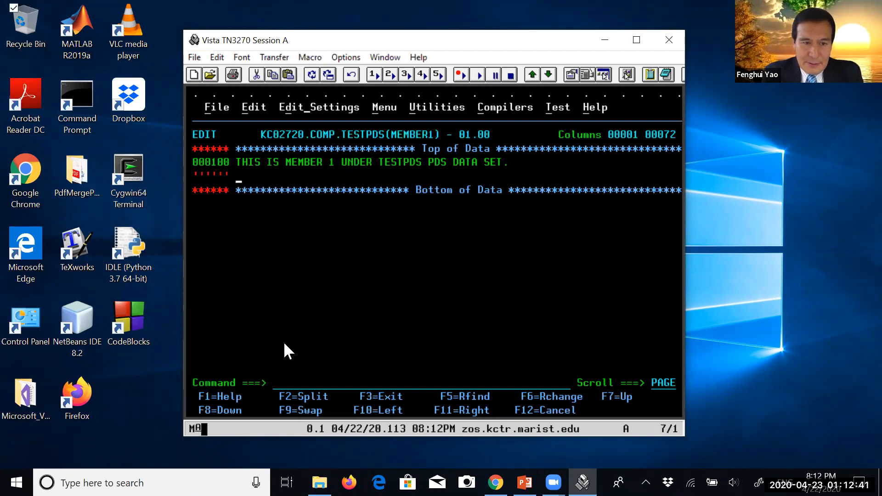
Save MEMBER1 with the SAVE command, keeping it open in the editor
left_click(276, 381)
type("SAVE")
key("Return")
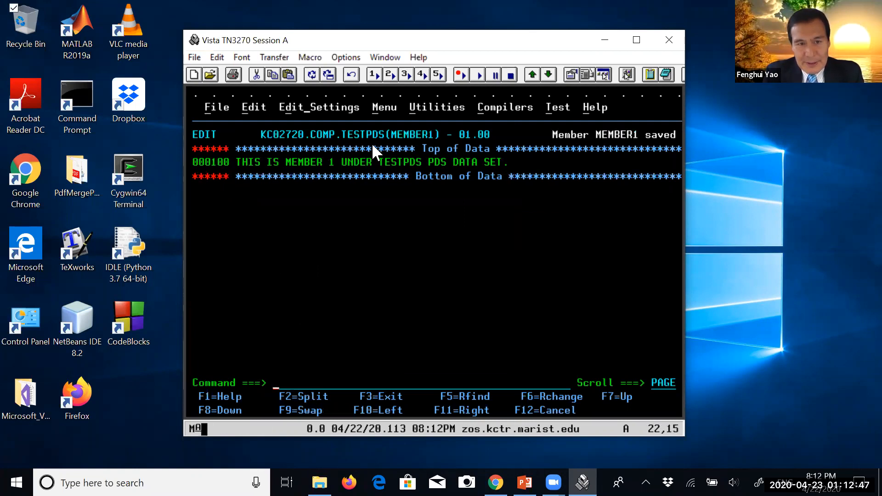
Check the data set and member name of MEMBER1, and close it to return to the edit entry panel
left_click_drag(263, 131, 434, 140)
left_click(277, 173)
left_click(286, 382)
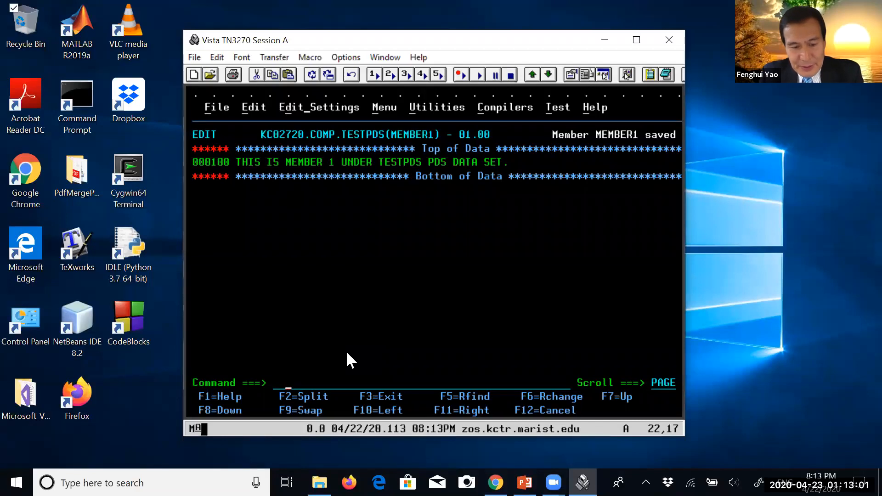
left_click_drag(356, 399, 388, 395)
key("F3")
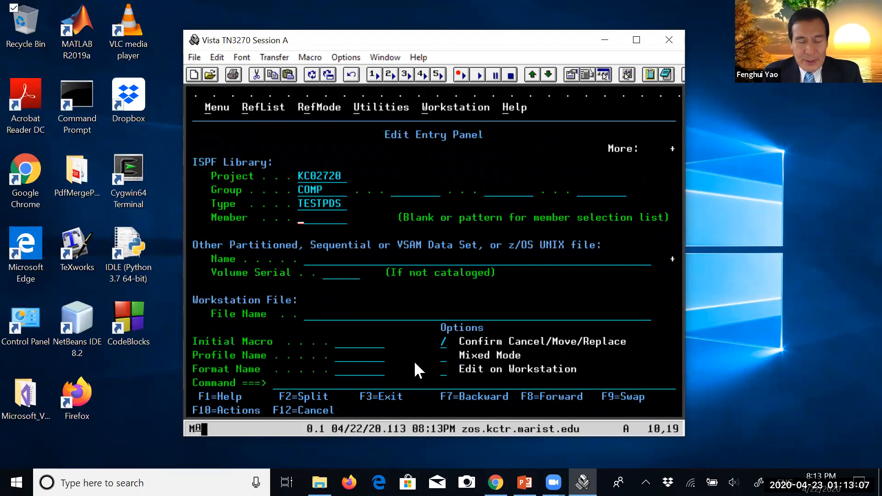
Open the new member MEMBER2 of COMP.TESTPDS for editing and clear the editor's warning lines with the RES command
type("MEM")
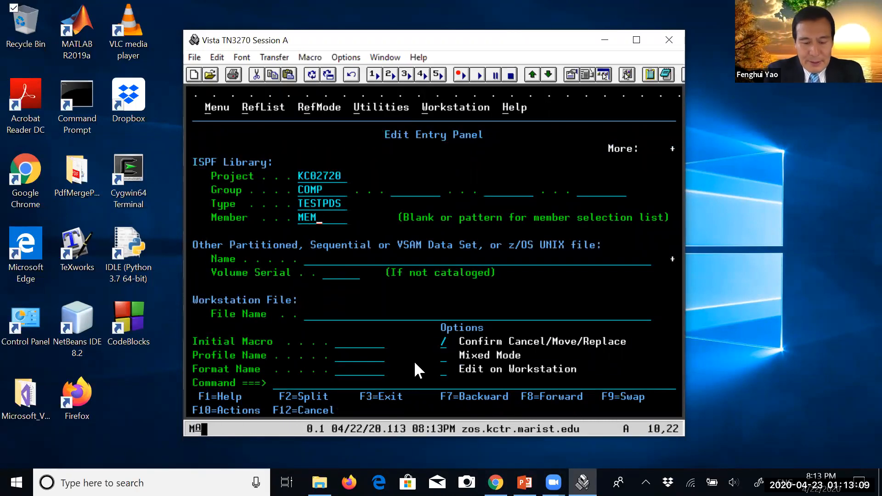
type("BER2")
key("Return")
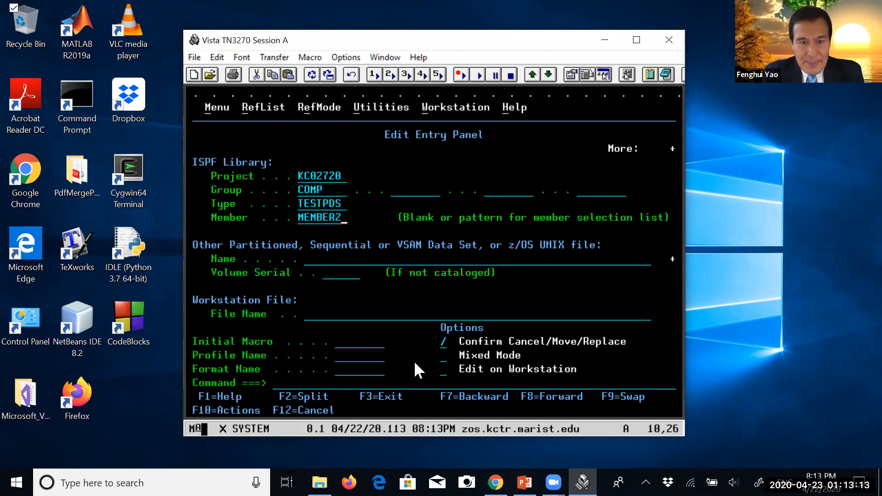
type("RES")
key("Return")
Insert a line at the top of MEMBER2 reading "THIS IS MEMBER 2 UNDER TESTPDS PDS DATA SET"
left_click(221, 148)
type("I*")
key("Return")
type("THIS IS M")
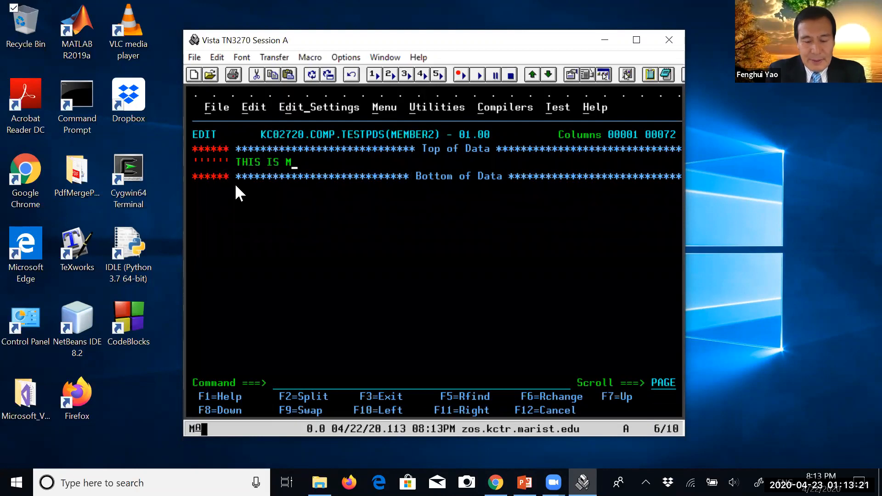
type("EMBER 2 UNDER TESTPDS D")
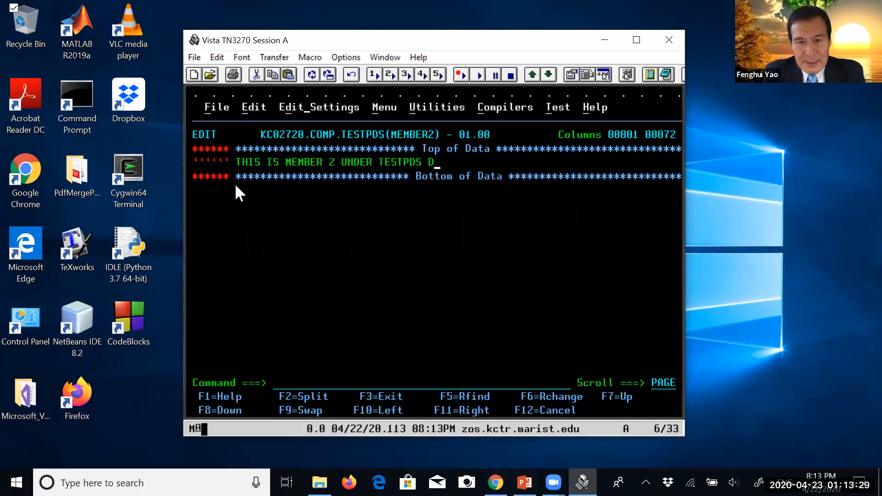
key("BackSpace")
type("PDS DATA SET")
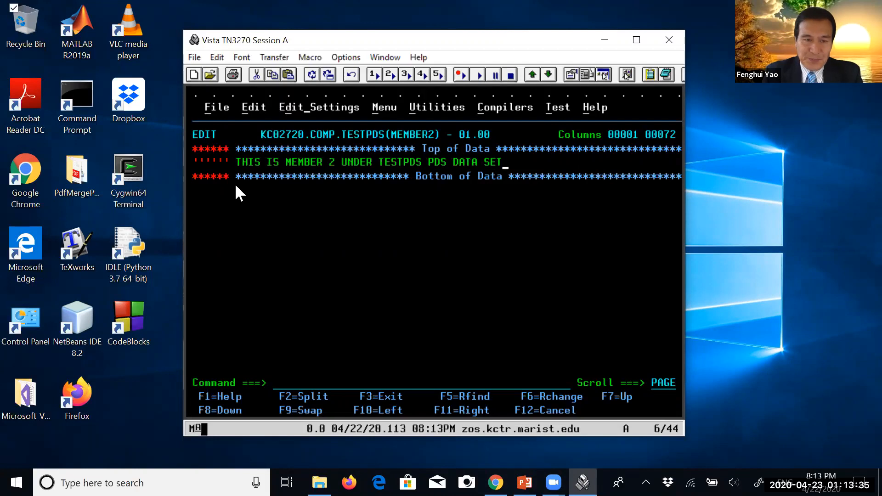
key("Return")
Save MEMBER2 with the SAVE command, keeping it open in the editor
left_click(298, 381)
type("S")
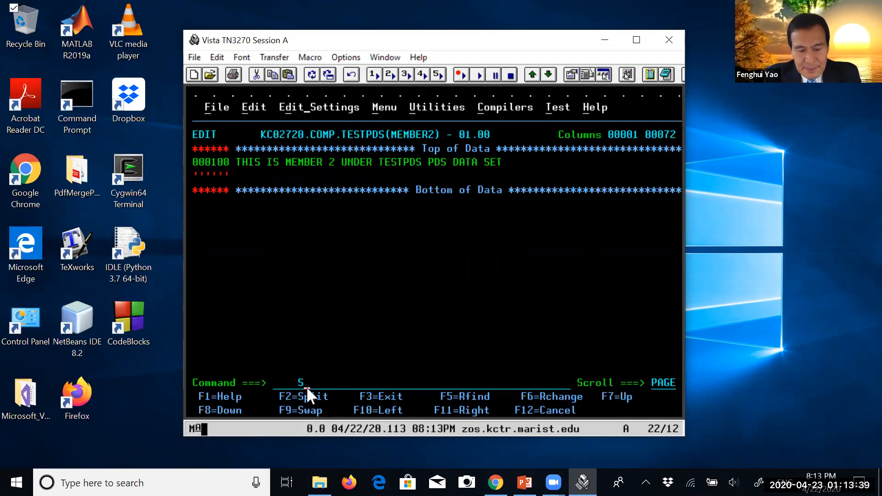
type("AVE")
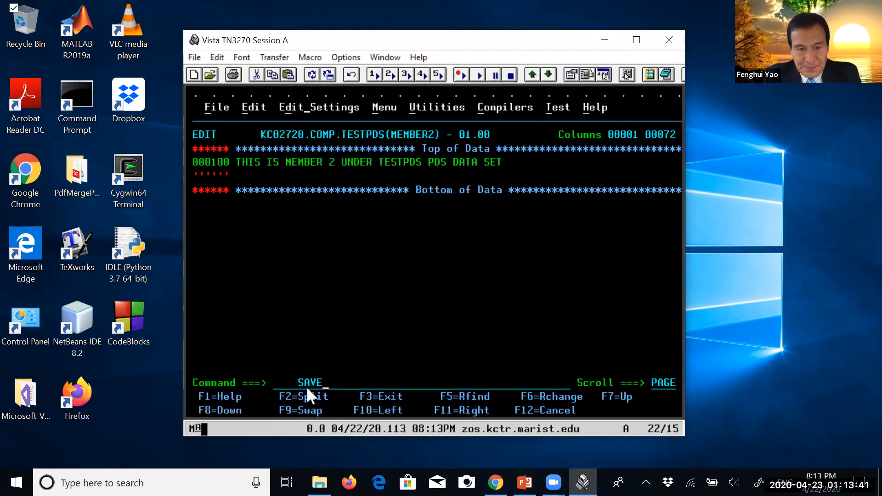
key("Return")
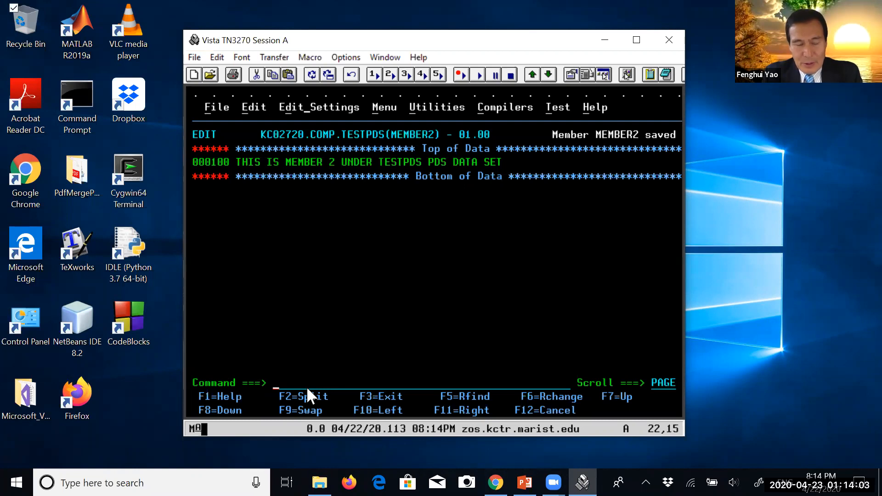
Start a new ISPF screen with the START command and open the Data Set Utility under Utilities
type("S")
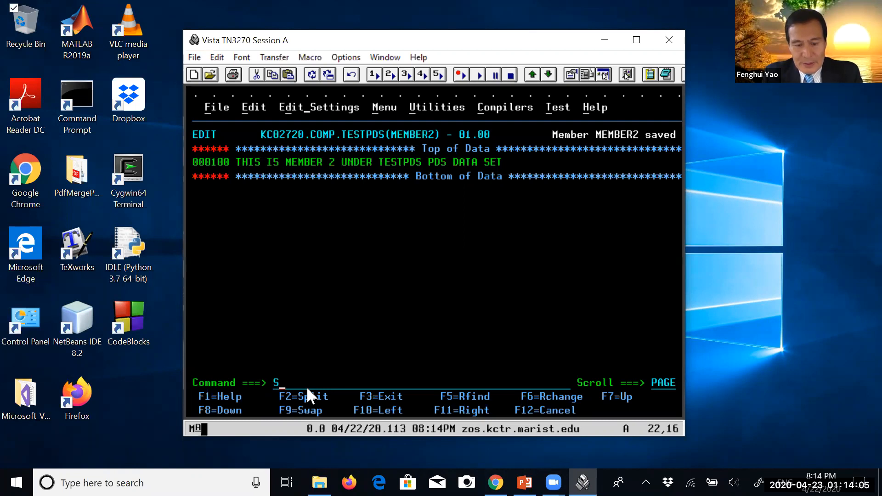
type("TART")
key("Return")
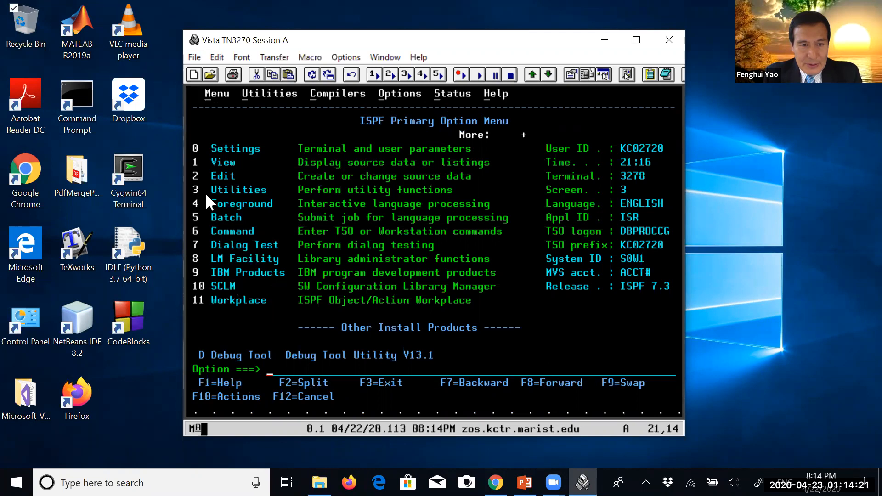
type("3")
key("Return")
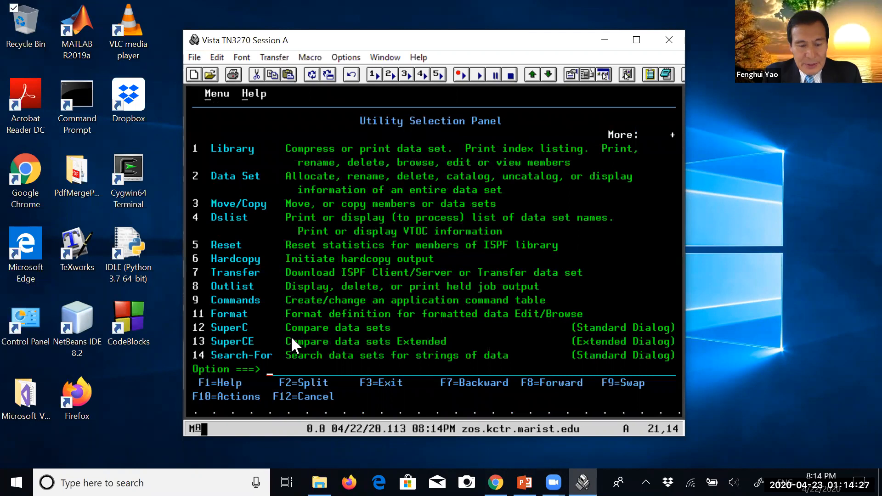
type("2")
key("Return")
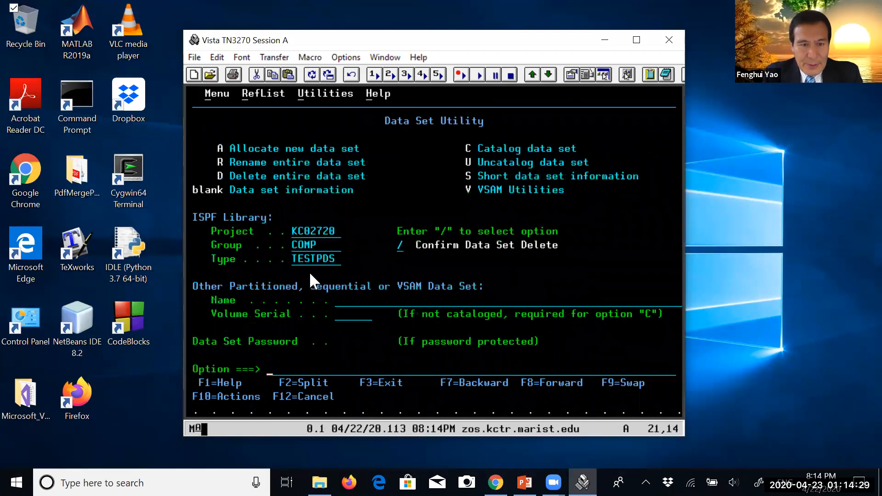
Change the ISPF library type to TESTPDSE in the Data Set Utility
left_click(314, 261)
key("Left")
key("Left")
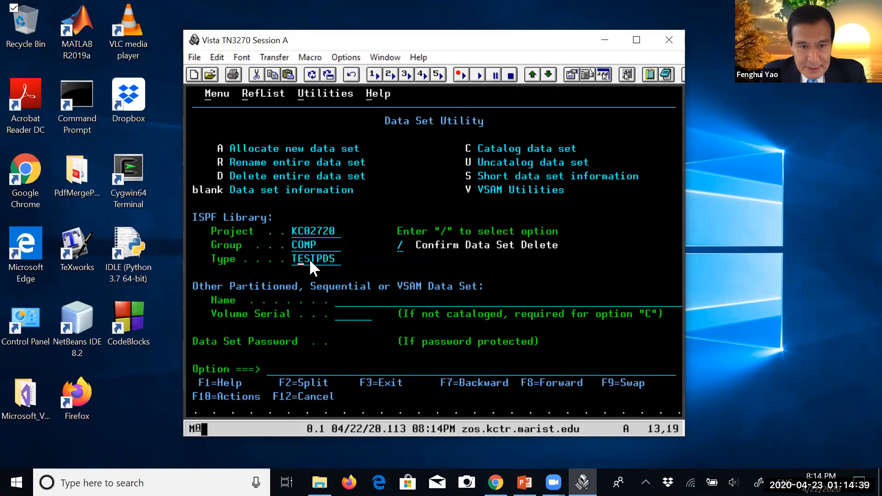
key("Right")
key("Right")
key("Right")
key("Right")
key("Right")
key("Right")
type("E")
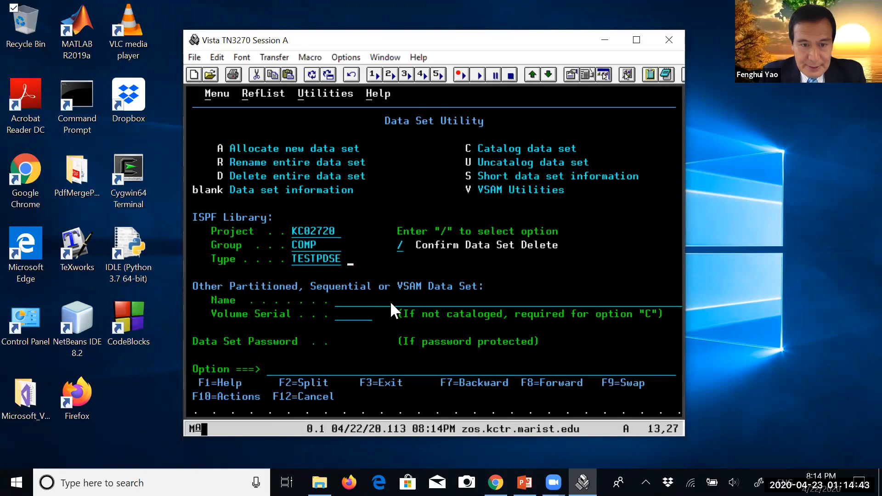
key("Left")
key("Left")
key("Left")
key("Left")
key("Left")
key("Left")
key("Left")
key("Left")
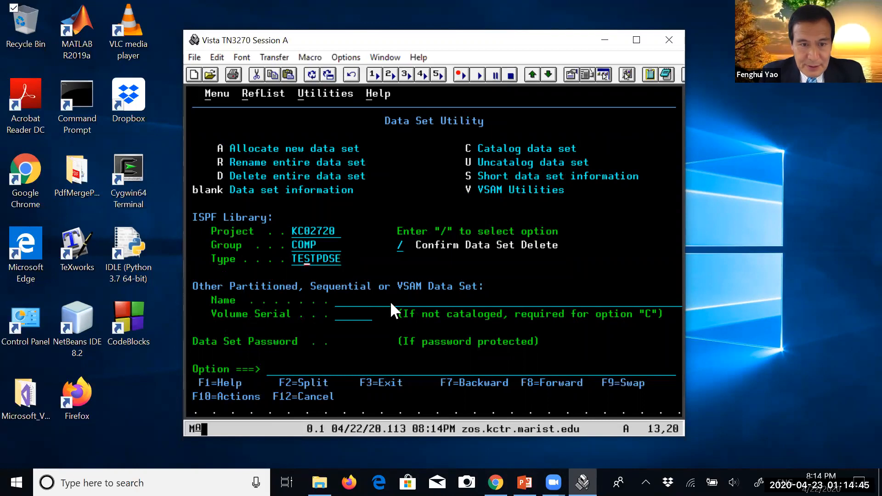
key("Right")
key("Right")
key("Right")
key("Right")
key("Right")
key("Right")
key("Right")
key("Right")
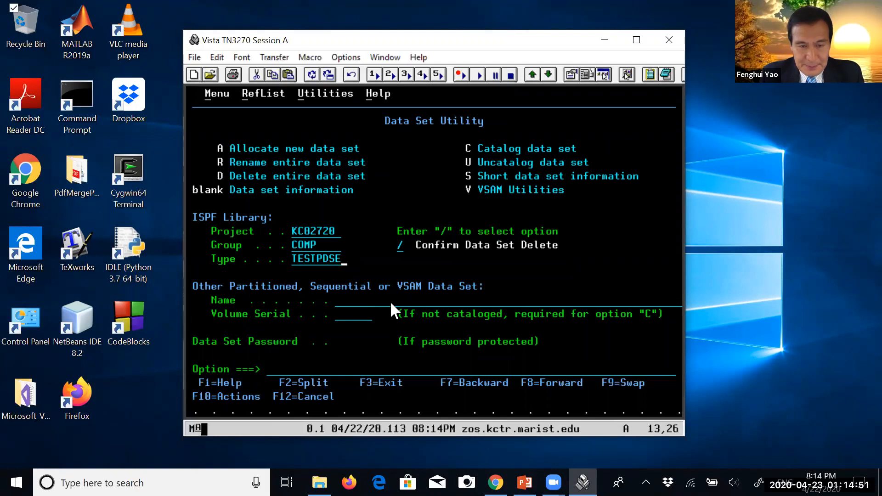
Begin allocating the new data set COMP.TESTPDSE with option A
left_click(216, 146)
left_click(286, 368)
type("A")
key("Return")
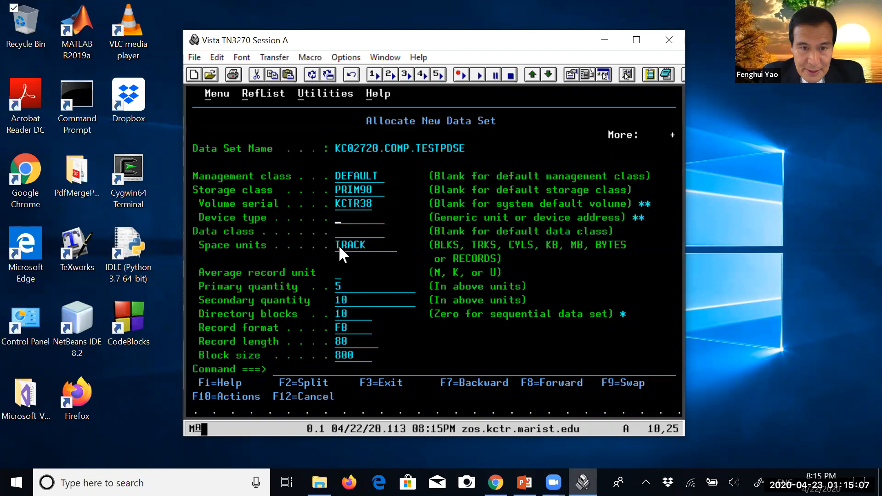
Review the space and record attributes of the new data set and set its data set name type to LIBRARY
left_click_drag(338, 242, 365, 351)
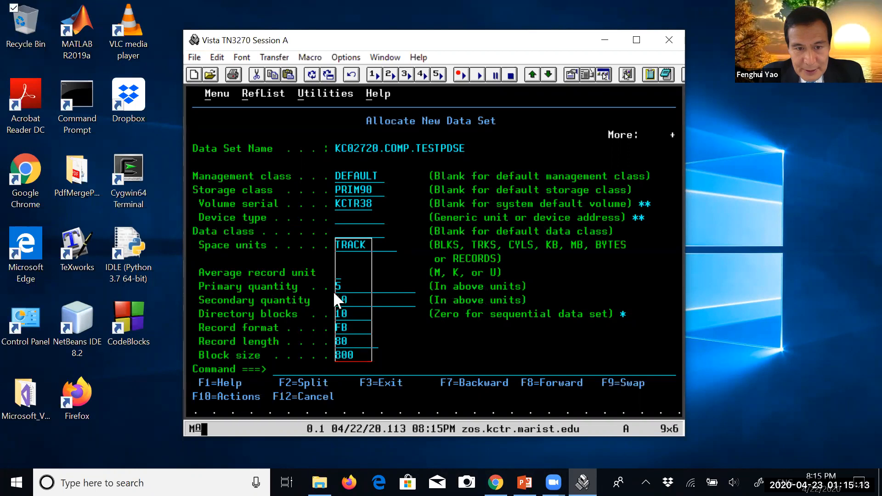
type("0")
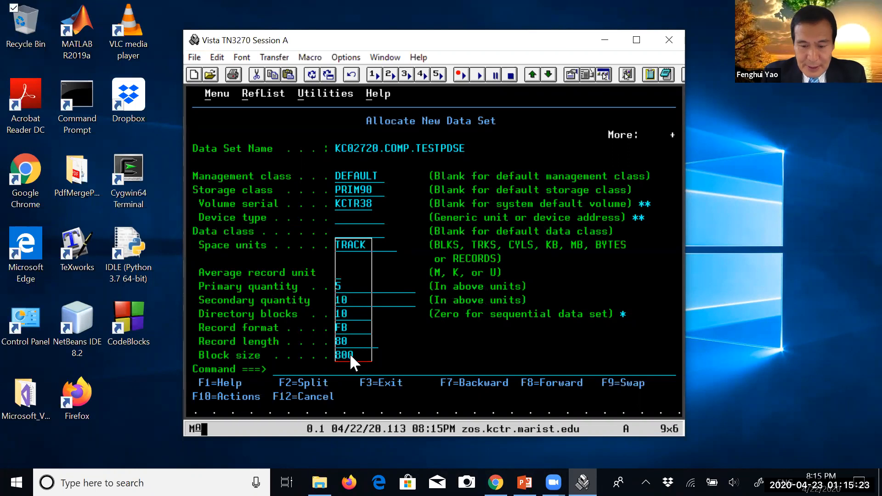
key("F8")
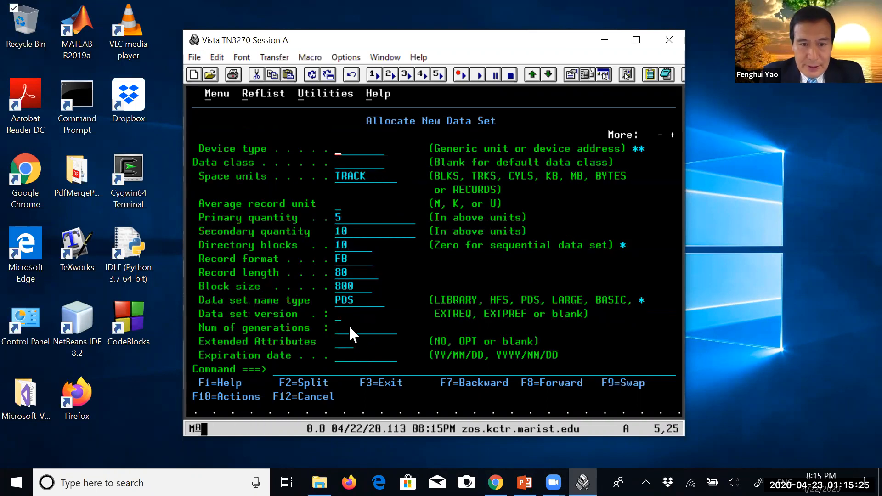
left_click(336, 303)
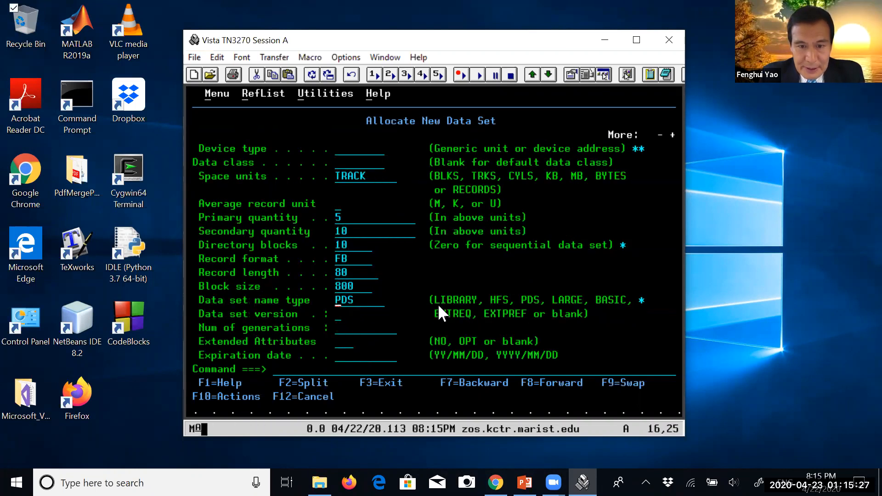
left_click_drag(435, 297, 476, 302)
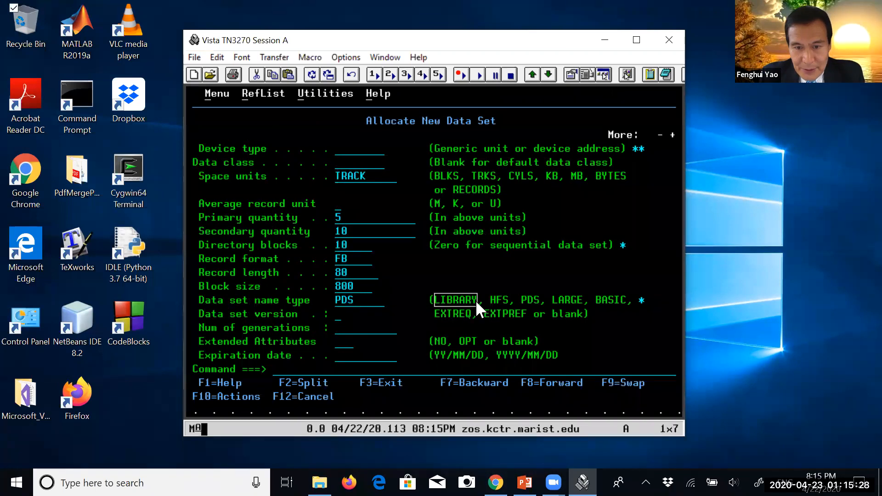
left_click(339, 304)
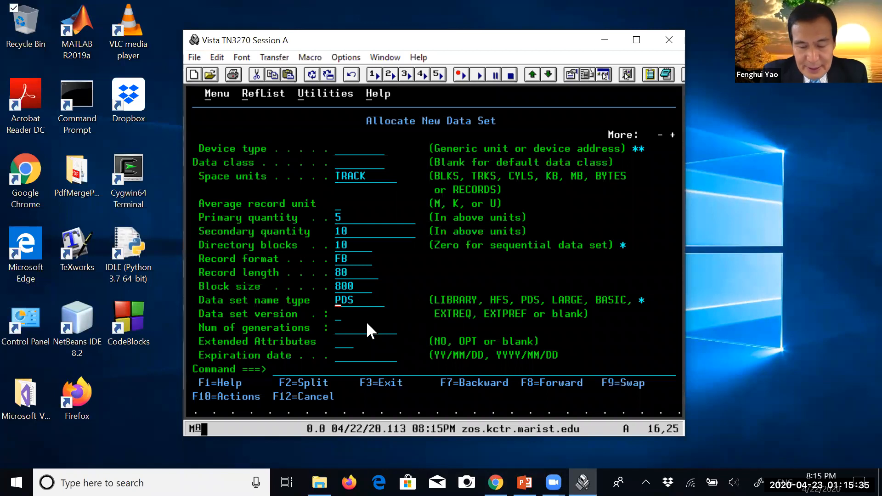
type("LIB")
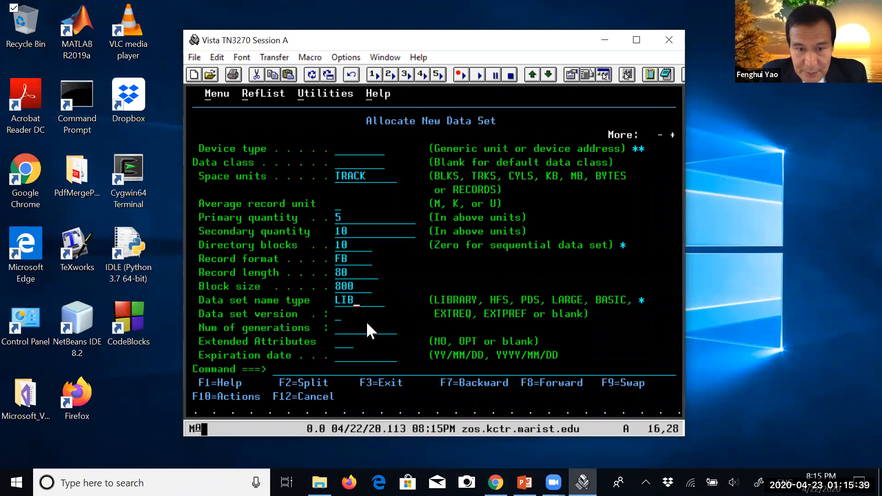
type("RA")
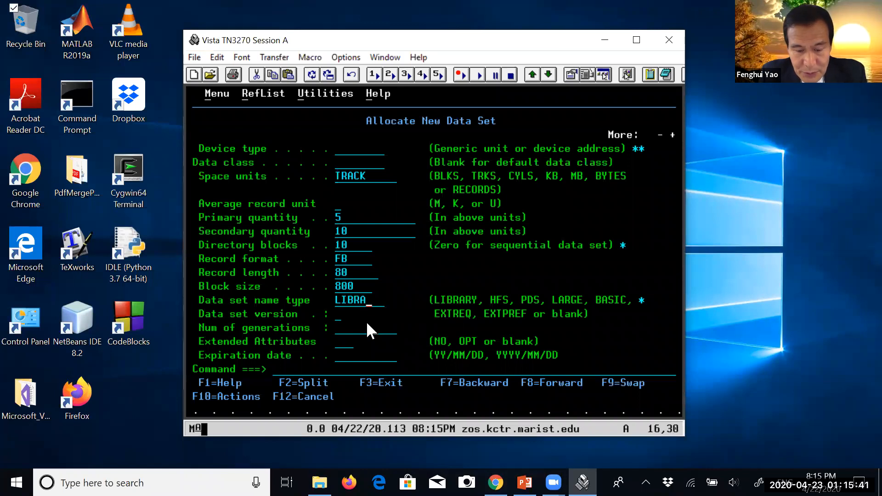
type("RY")
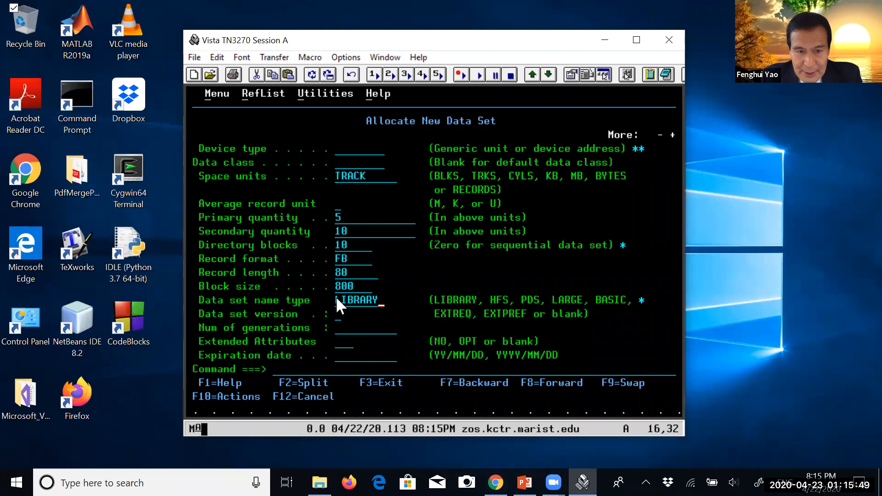
Check the record format and other allocation attributes, allocate COMP.TESTPDSE, and check its project, group and type
left_click_drag(336, 298, 376, 300)
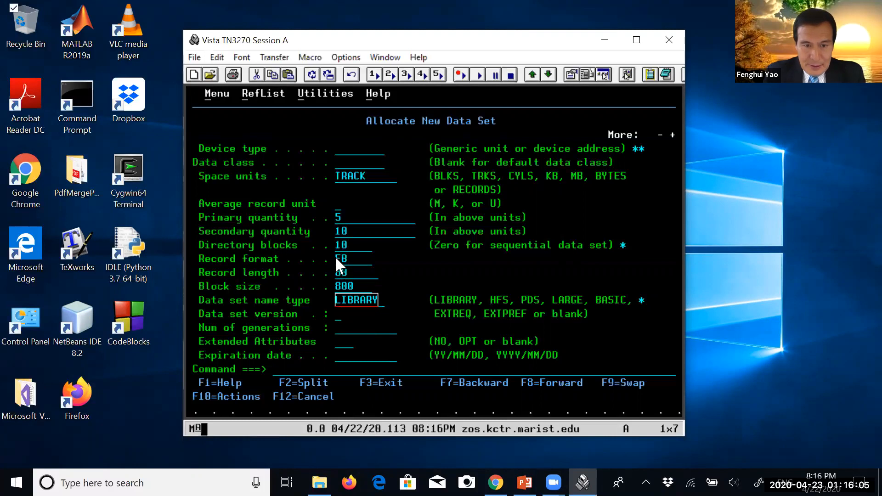
left_click_drag(337, 256, 348, 257)
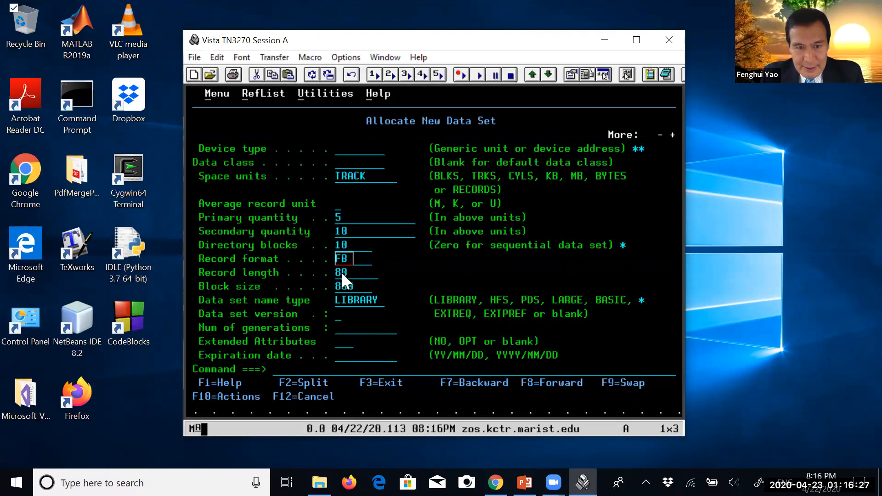
left_click(343, 373)
left_click_drag(336, 172, 374, 296)
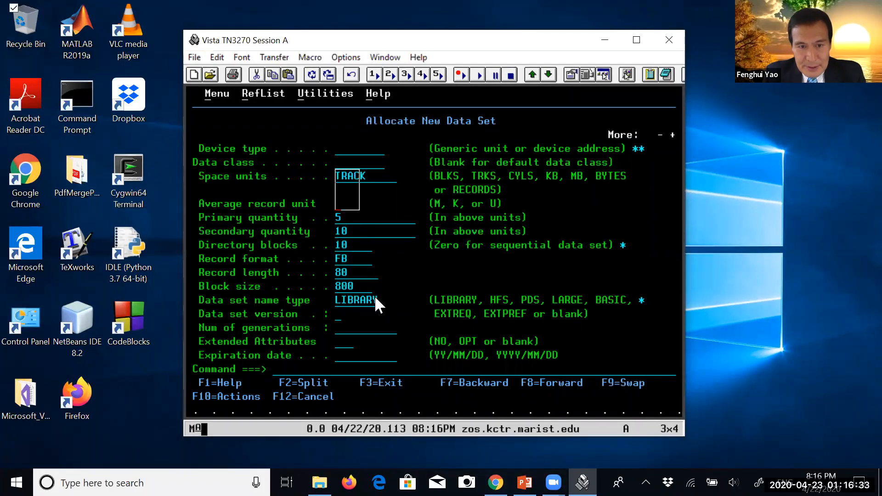
left_click(340, 370)
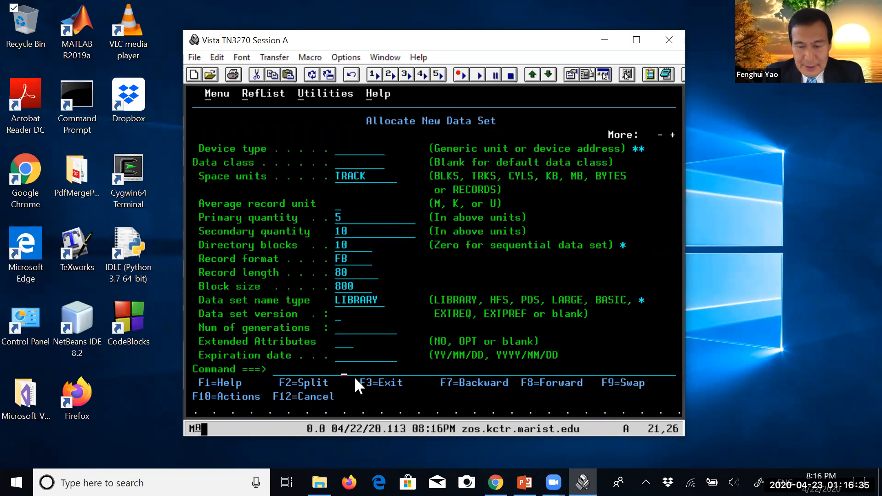
key("Return")
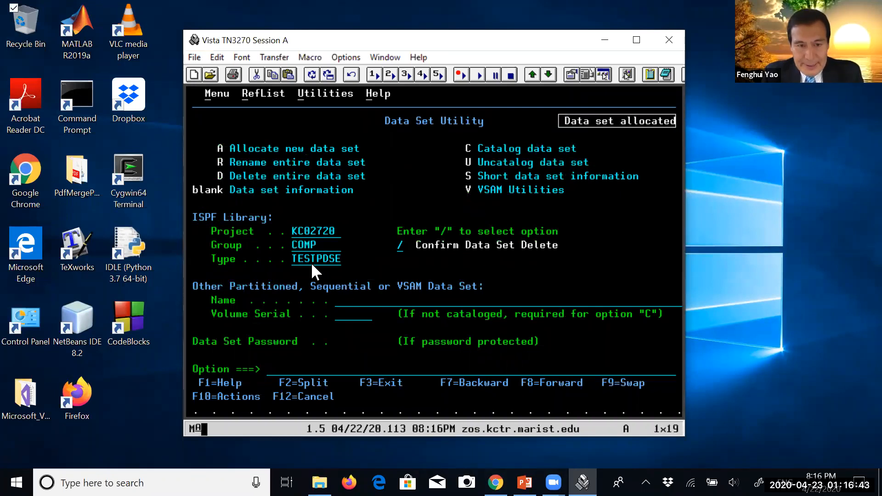
left_click_drag(299, 235, 341, 263)
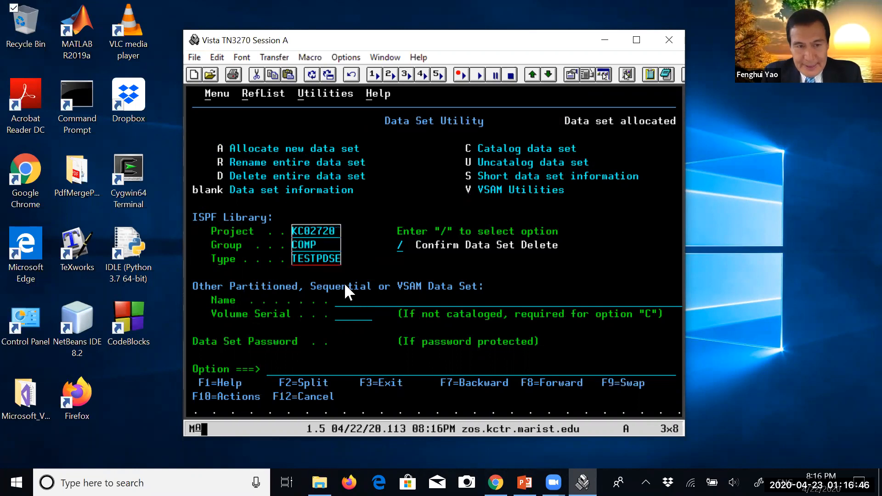
left_click(335, 373)
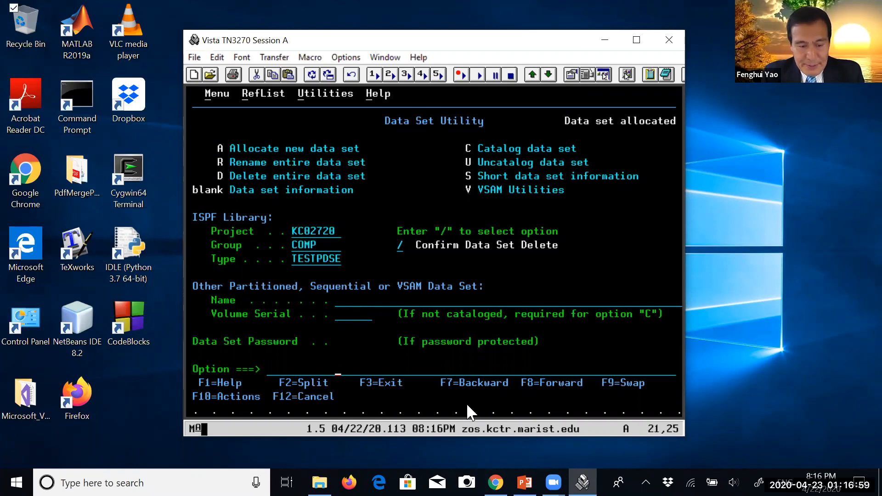
Leave the Data Set Utility and the utility selection and return to the ISPF primary option menu
left_click(374, 382)
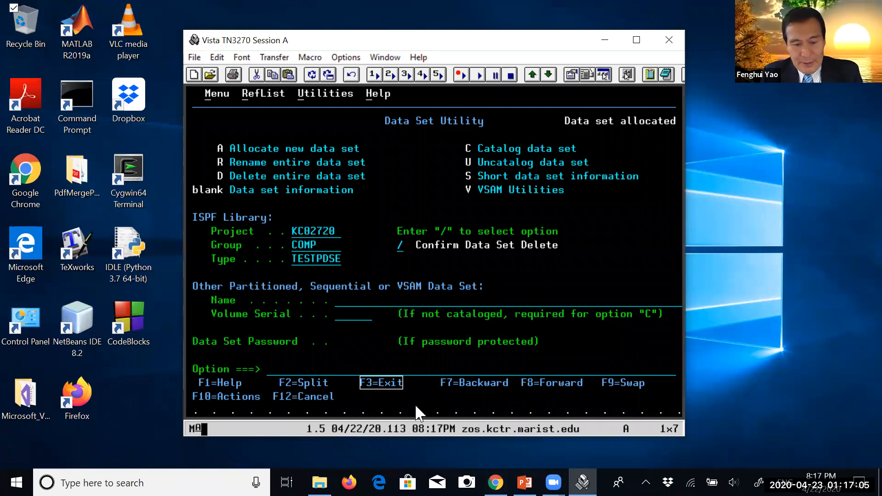
key("F3")
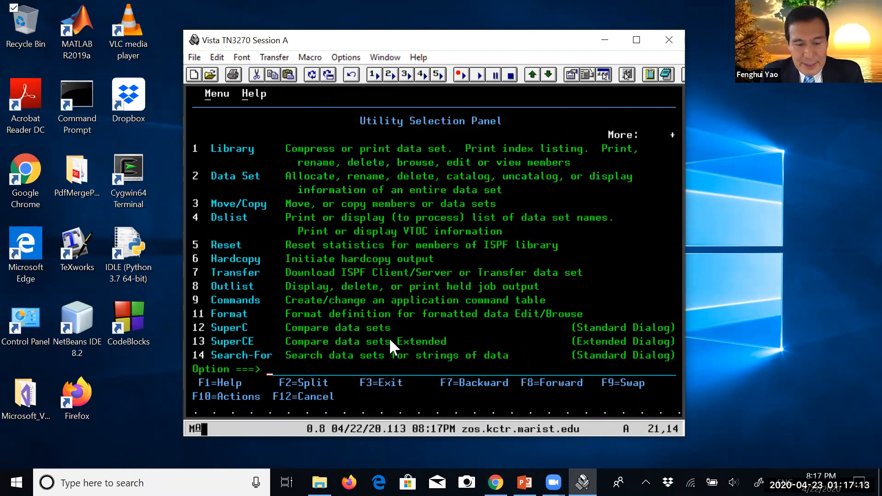
key("Return")
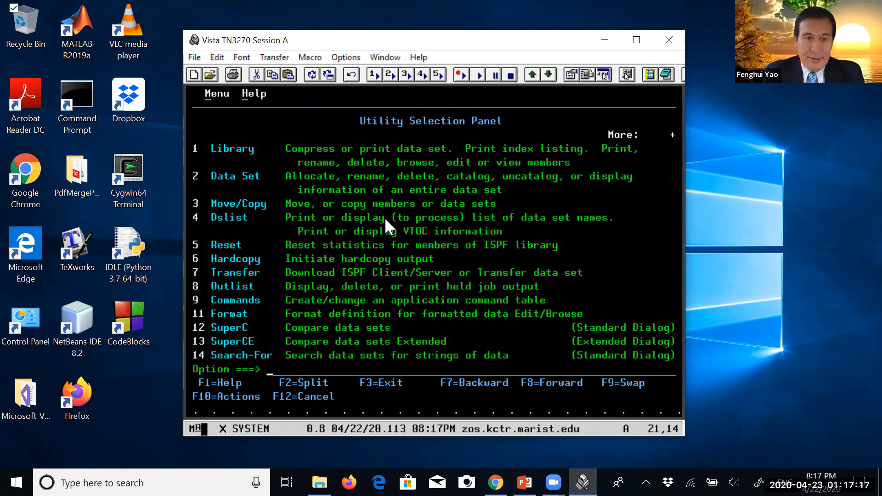
key("F3")
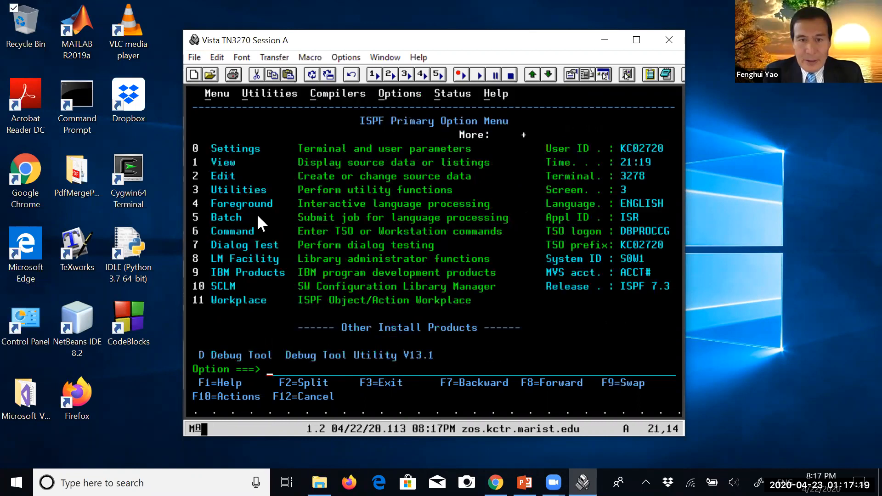
Open the Edit entry panel with option 2 of the primary option menu
key("shift+Right")
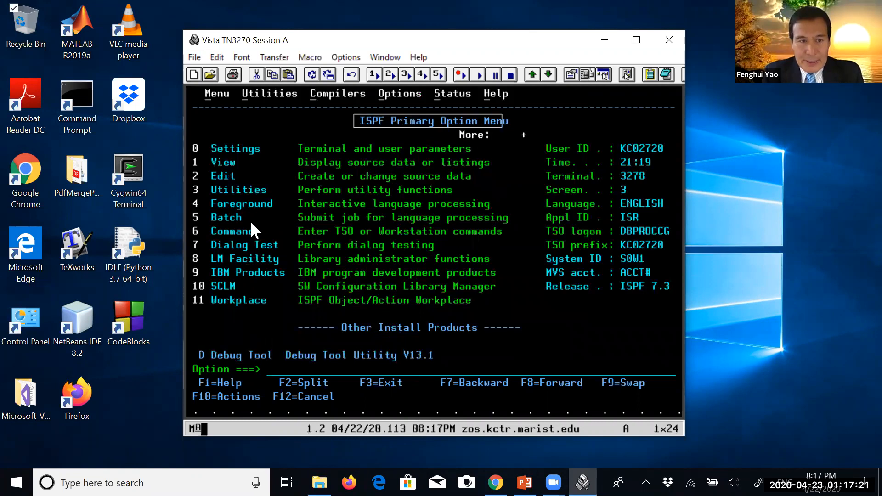
key("shift+Right")
key("shift+Right")
left_click(282, 371)
type("2")
key("Return")
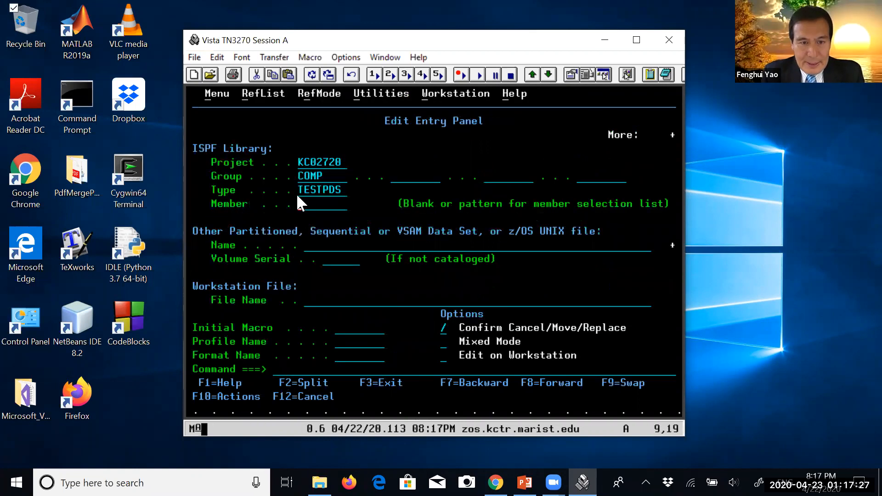
Set the ISPF library type to TESTPDSE and open new member FILE1 for editing
left_click(346, 197)
type("E")
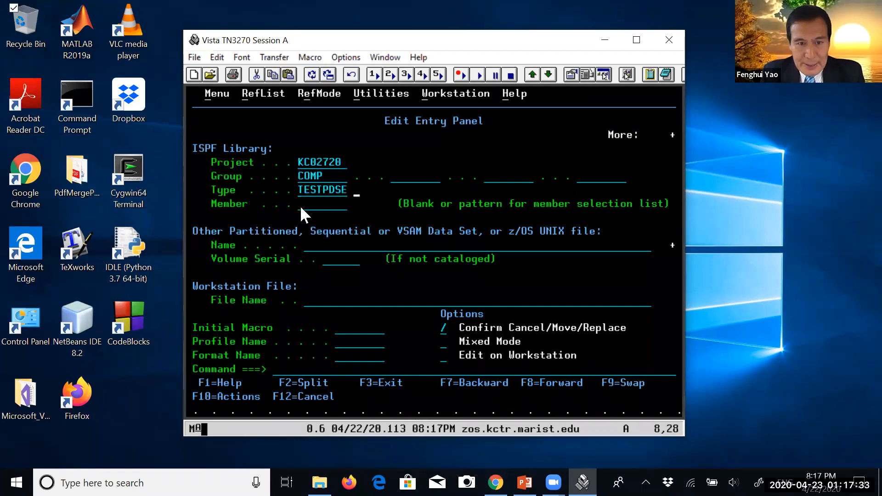
left_click(300, 205)
type("FILE")
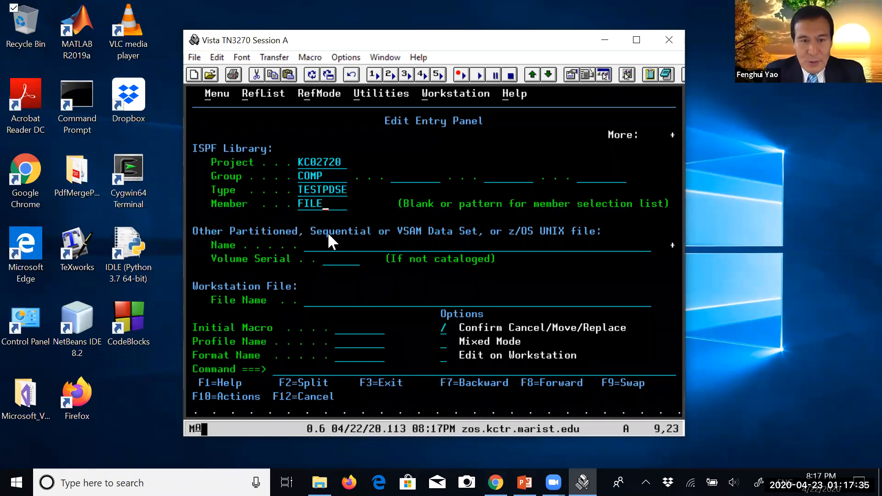
type("1")
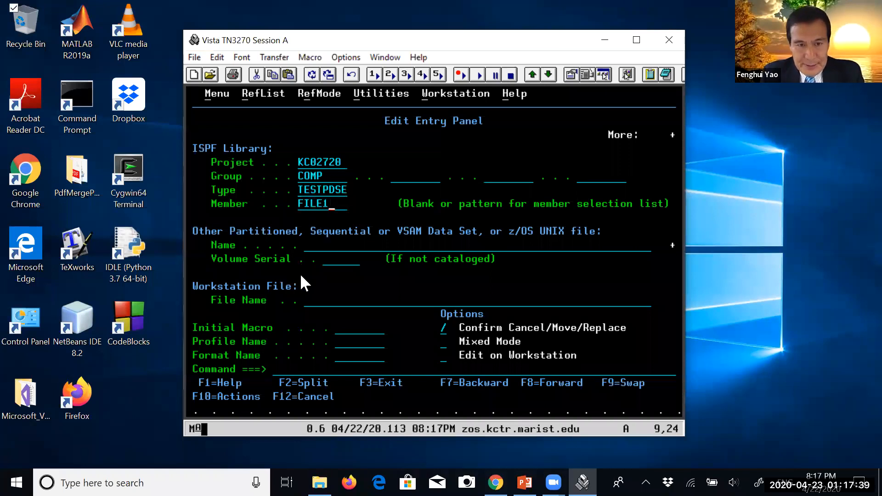
left_click(323, 375)
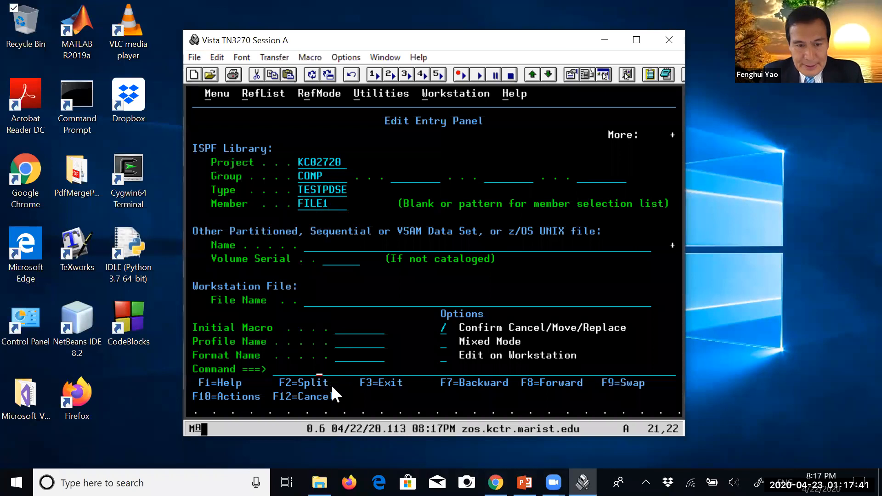
key("Return")
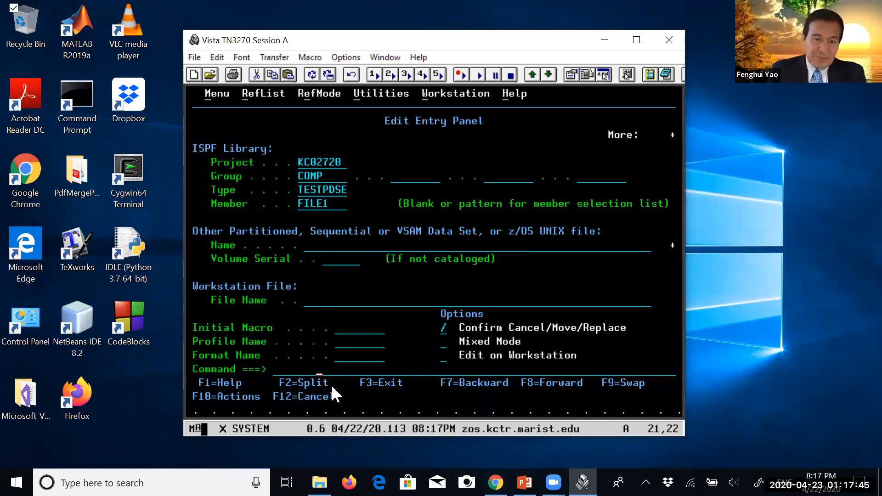
Clear the message lines in FILE1 with RES and insert an empty line below the top of data
type("RES")
key("Return")
type("i")
key("Return")
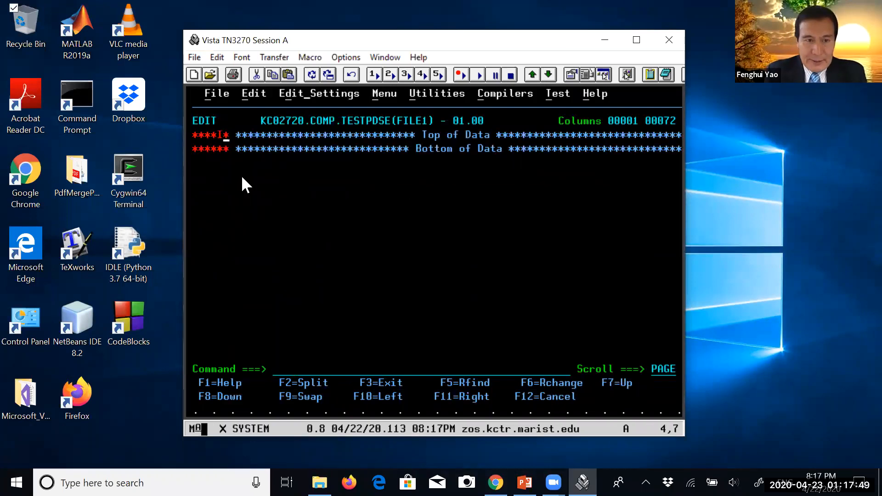
Enter the text "THIS IS FILE 1 UNDER TESTPDSE PDSE DATA SET" as the first line of FILE1
type("THIS F")
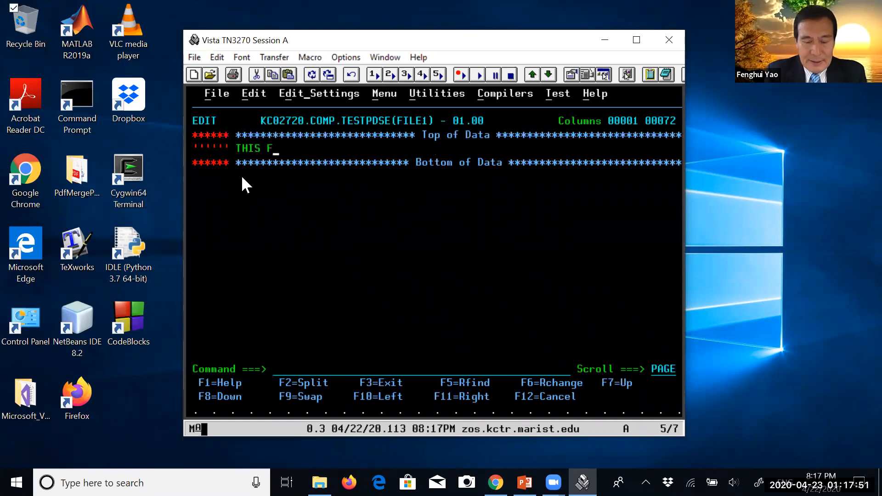
key("BackSpace")
type("IS FI")
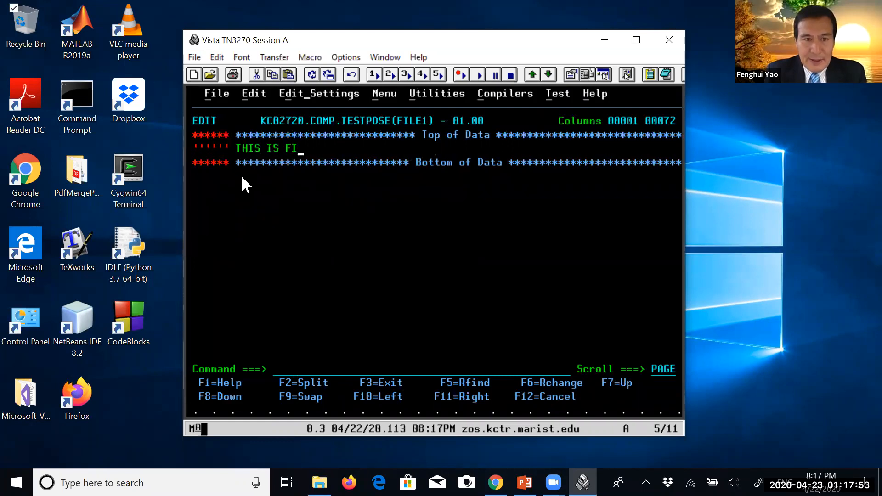
type("LE 1 UN")
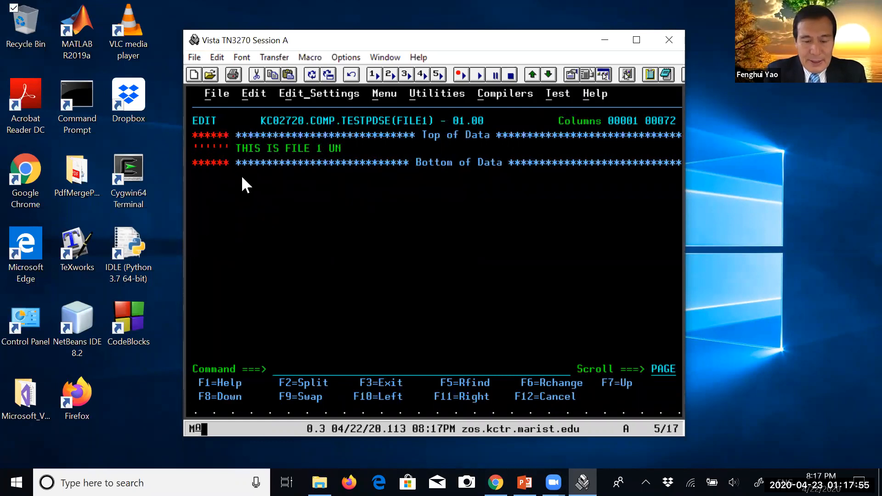
type("DER P")
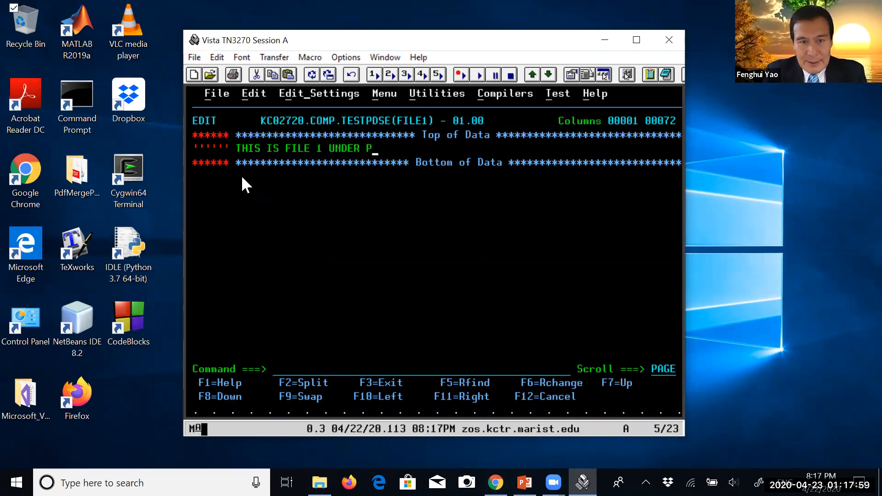
key("BackSpace")
type("TESTP")
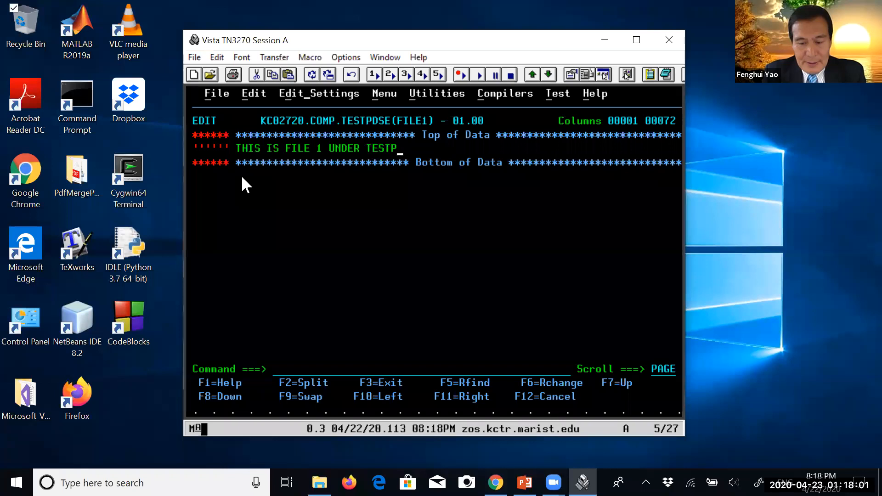
type("DE")
key("BackSpace")
type("SE ")
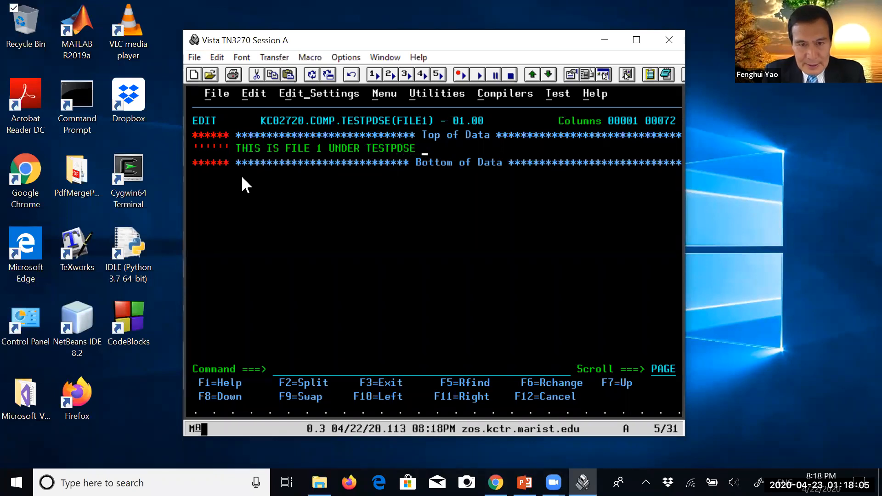
type("PDSE ")
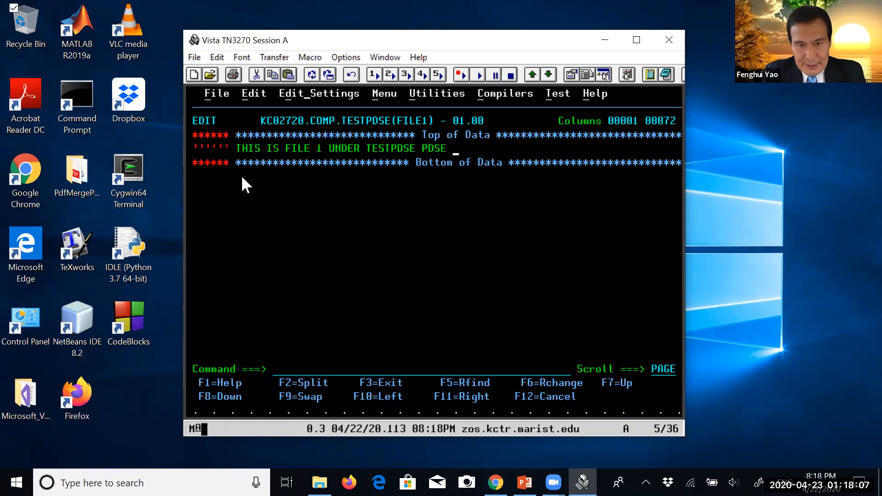
type("DATA SET")
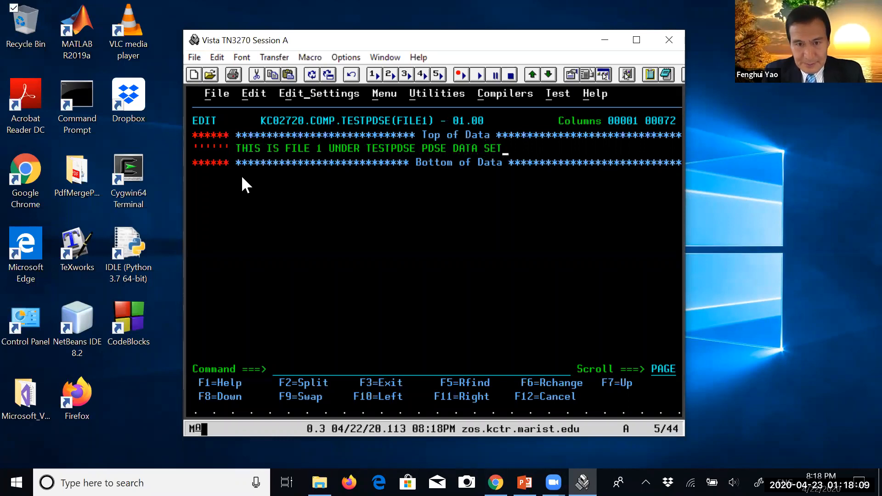
Save member FILE1 and check the data set name it belongs to
key("Return")
key("Home")
type("SAV")
key("Return")
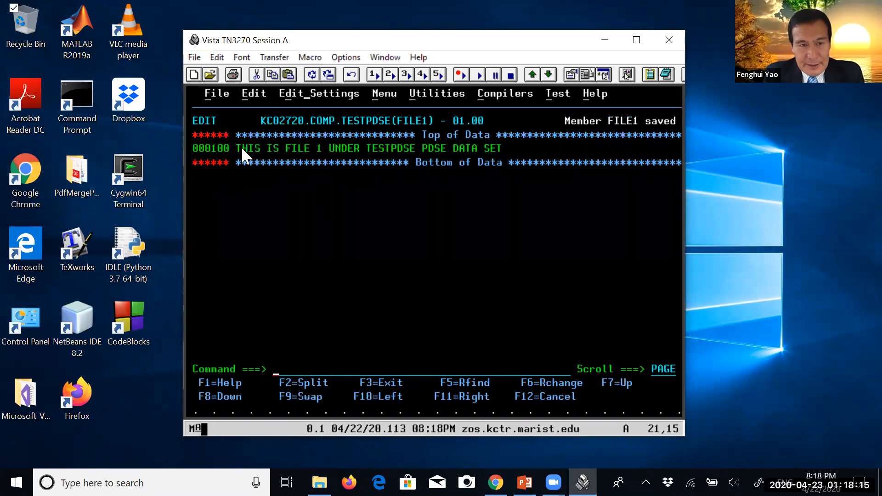
left_click_drag(261, 114, 388, 126)
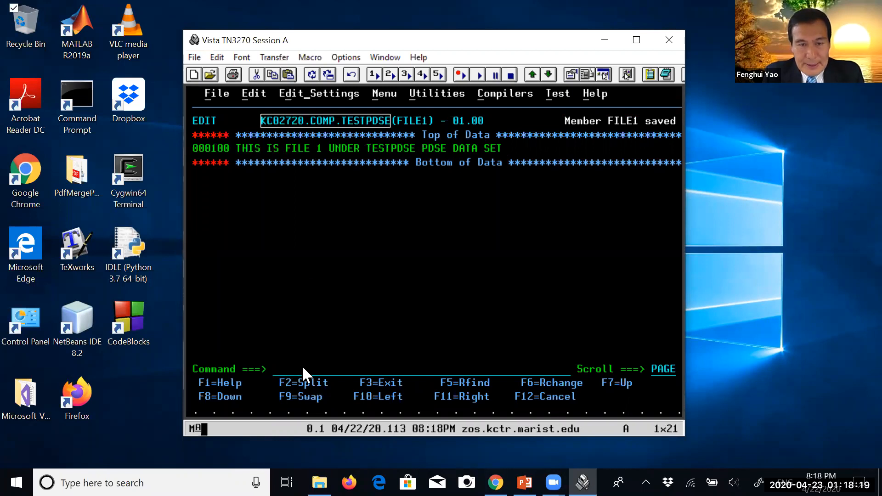
left_click(277, 374)
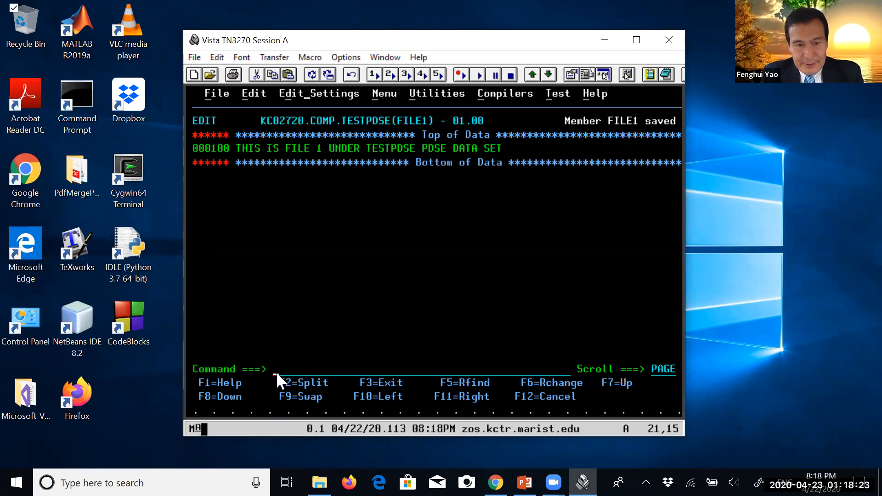
Exit FILE1 and open new member FILE2 of COMP.TESTPDSE for editing
left_click_drag(355, 380, 401, 387)
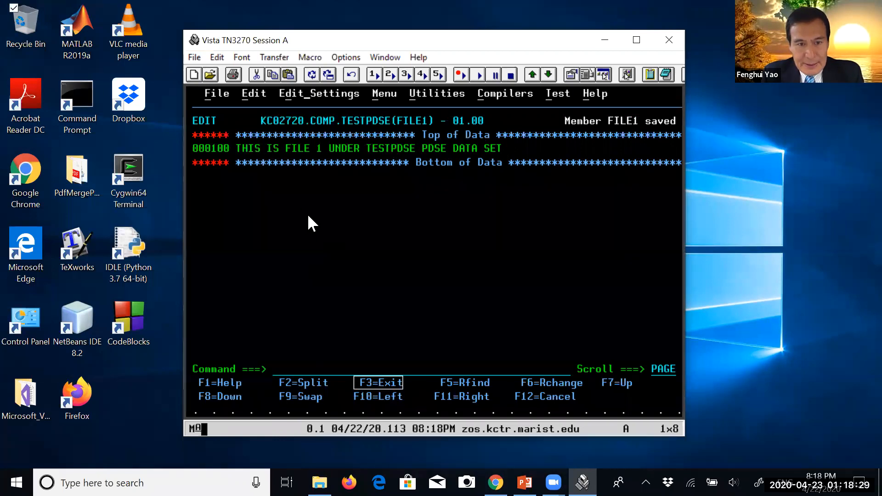
key("F3")
type("FILE")
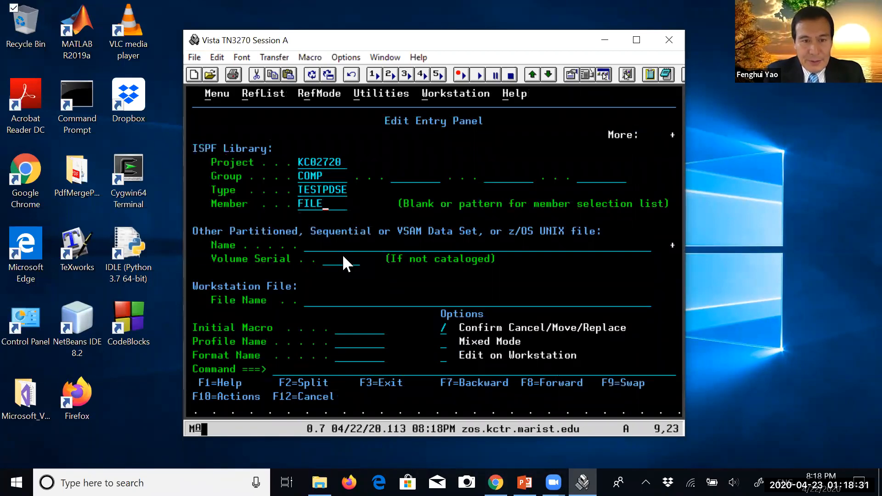
type("2")
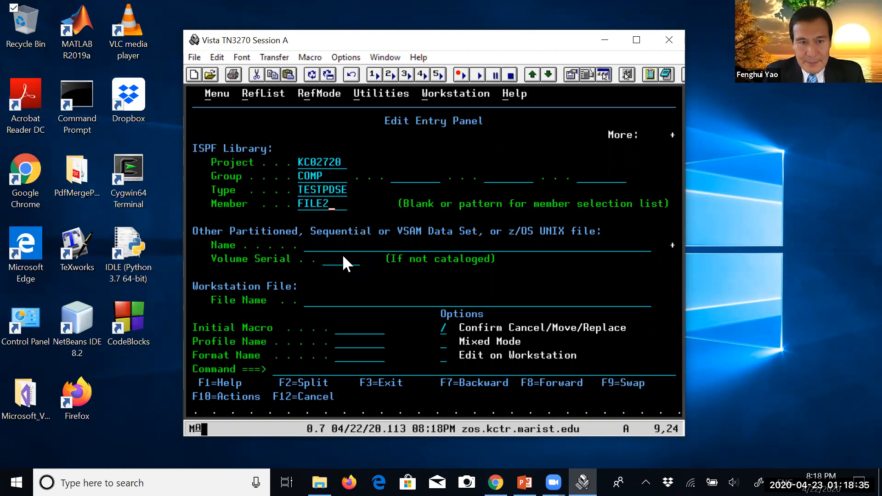
key("Return")
Clear the message lines in FILE2 with RES and insert an empty line below the top of data
type("RES")
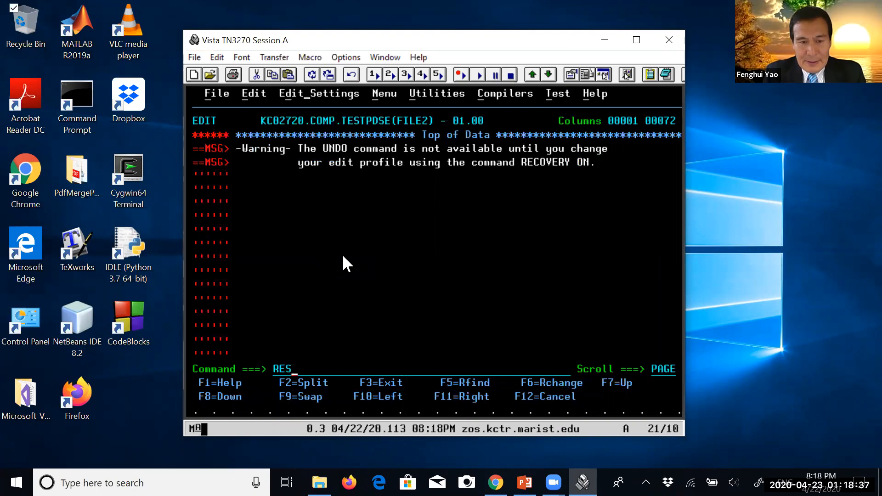
key("Return")
left_click(219, 137)
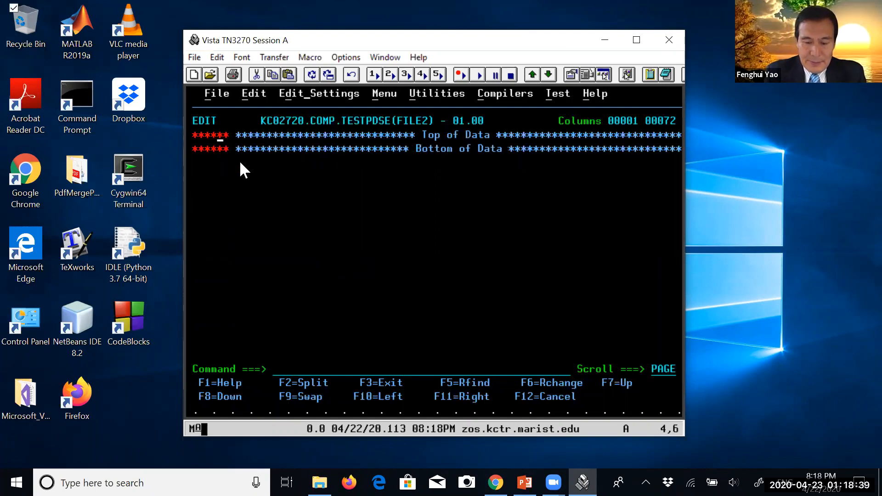
type("i")
key("Return")
Enter the text "THIS IS FILE2 UNDER TESTPDES DATA SET" as the first line of FILE2
type("THIS ")
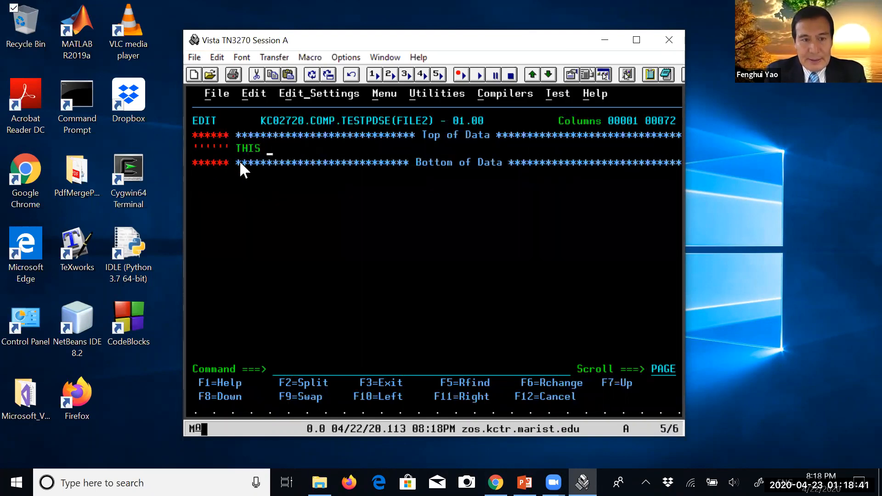
type("IS FILE2 UNDER TEST")
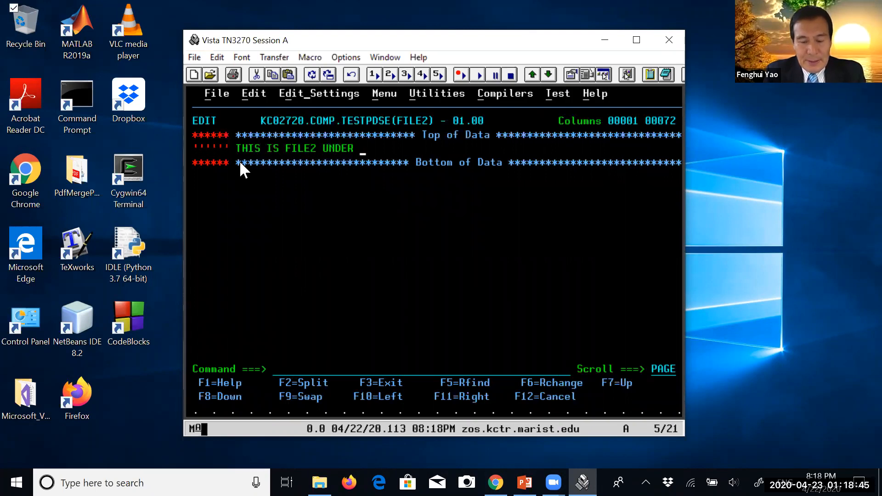
type("PDES ")
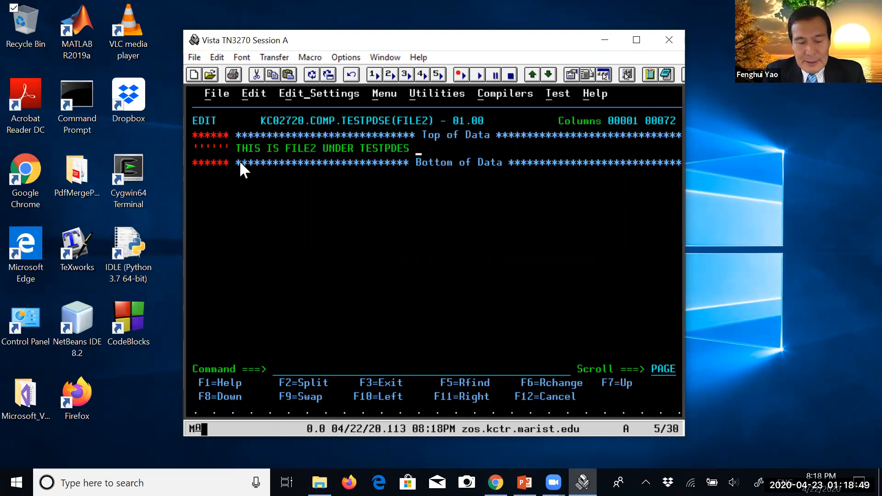
type("DATA")
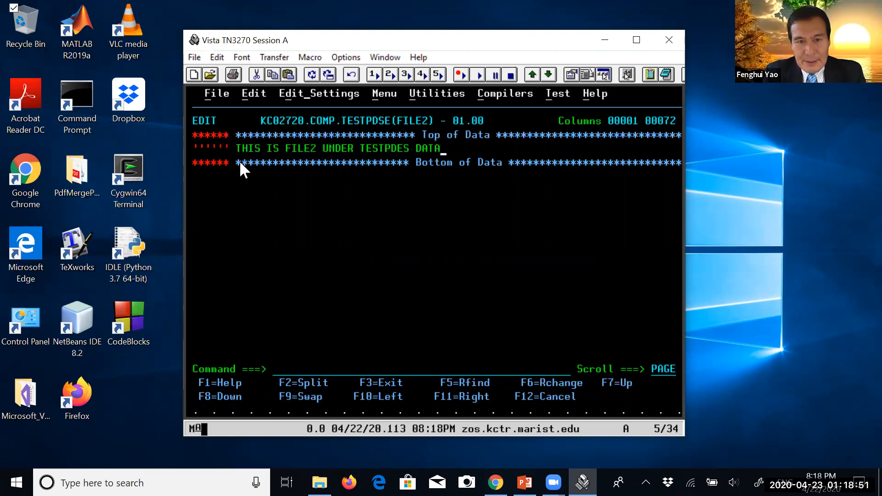
type(" SET")
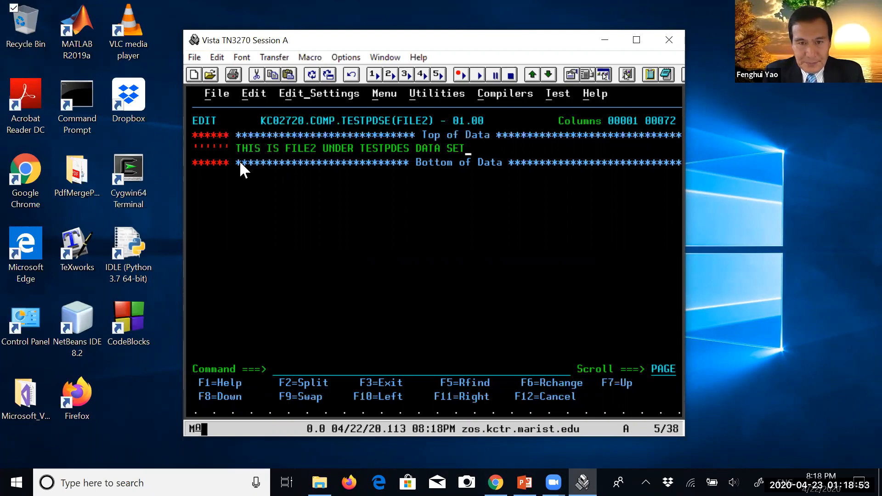
Confirm the new line and save member FILE2 with the SAVE command
key("Return")
left_click(286, 366)
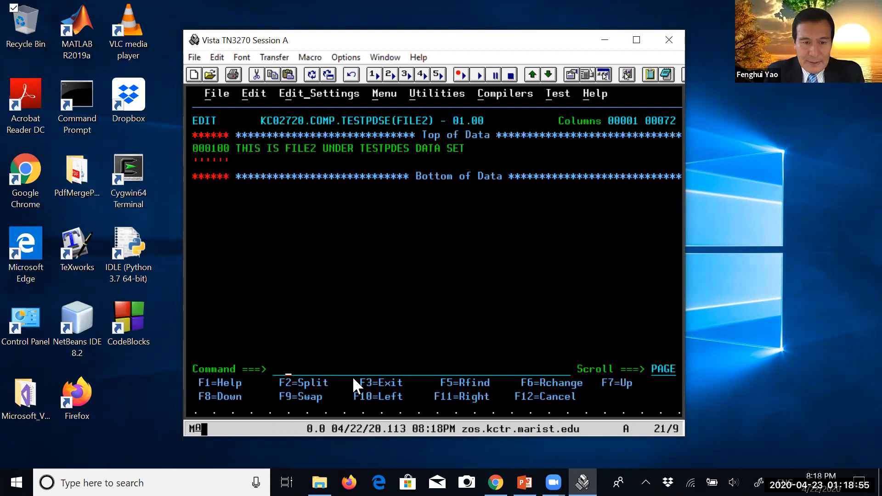
type("SAVE")
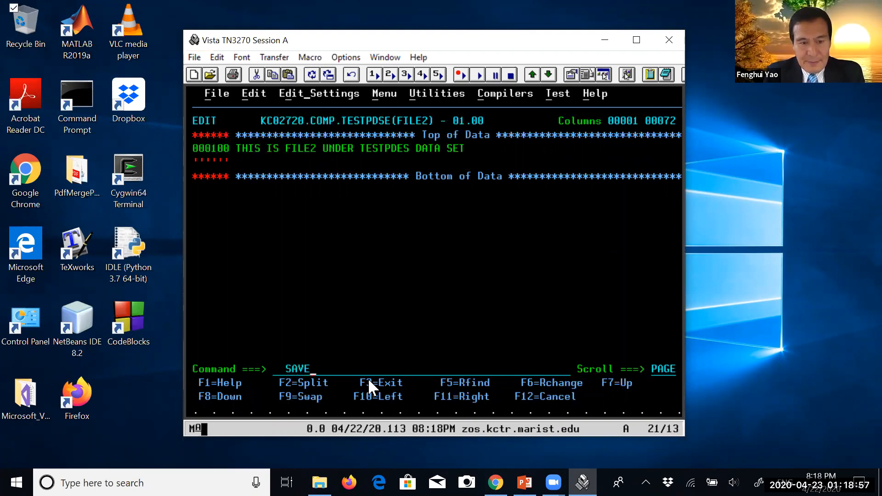
key("Return")
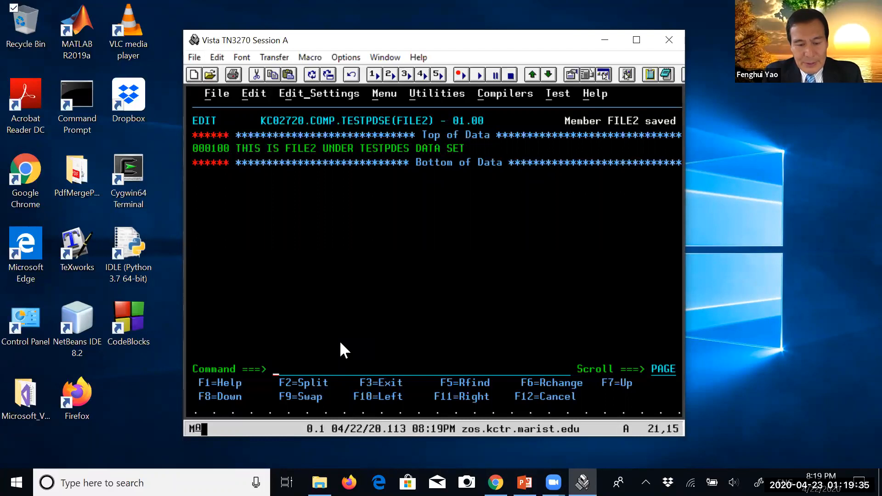
Open another ISPF logical screen with the START command
type("S")
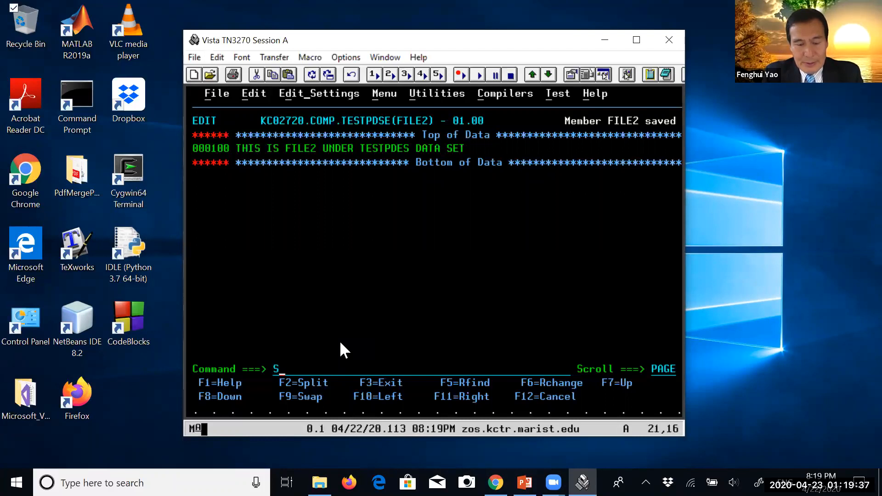
type("TART")
key("Return")
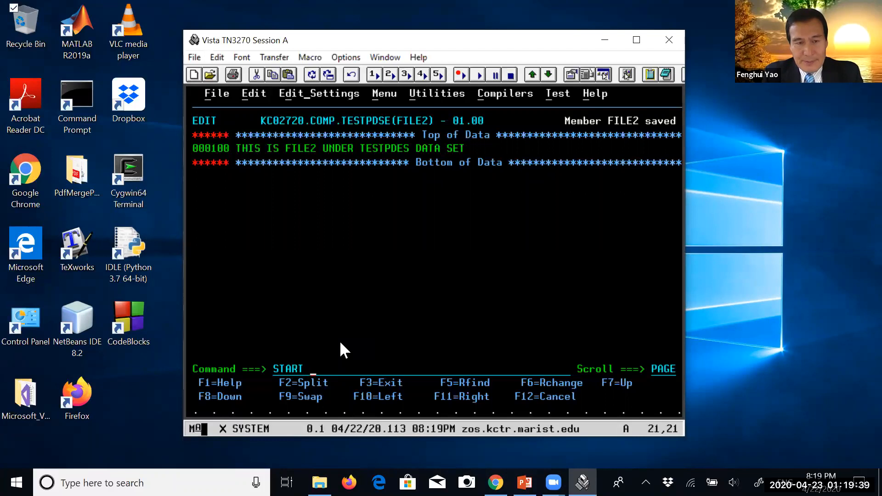